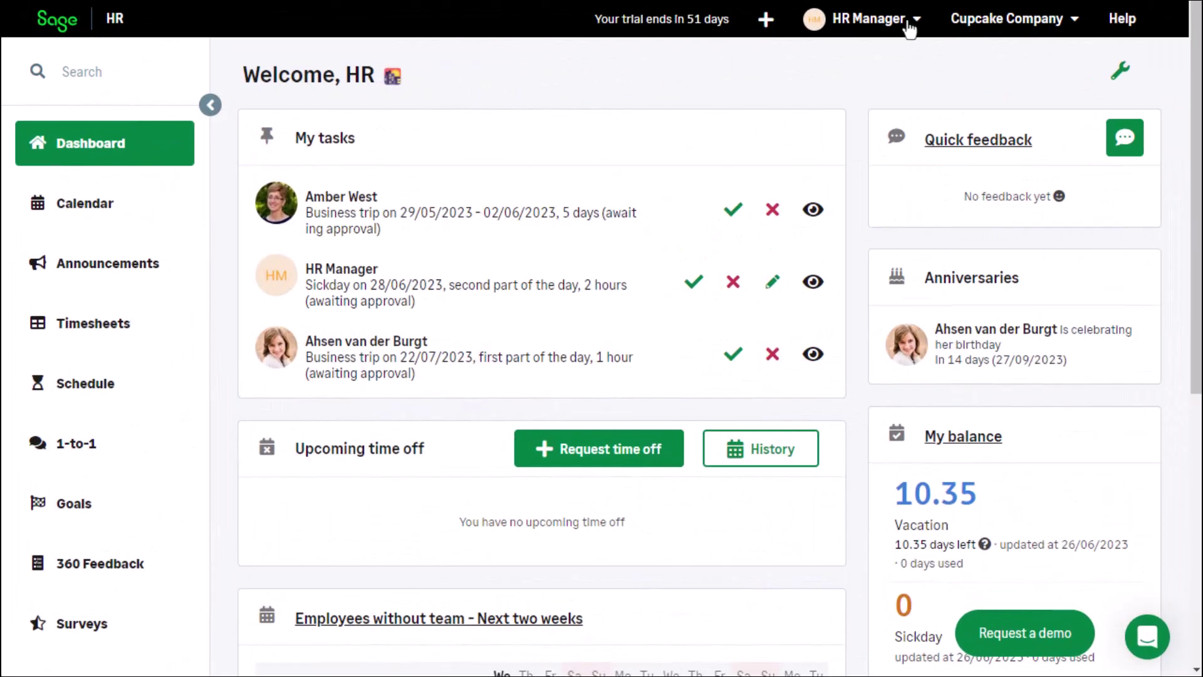
# Open the Time off Policies page from the HR Manager company settings
pyautogui.click(908, 24)
pyautogui.click(834, 104)
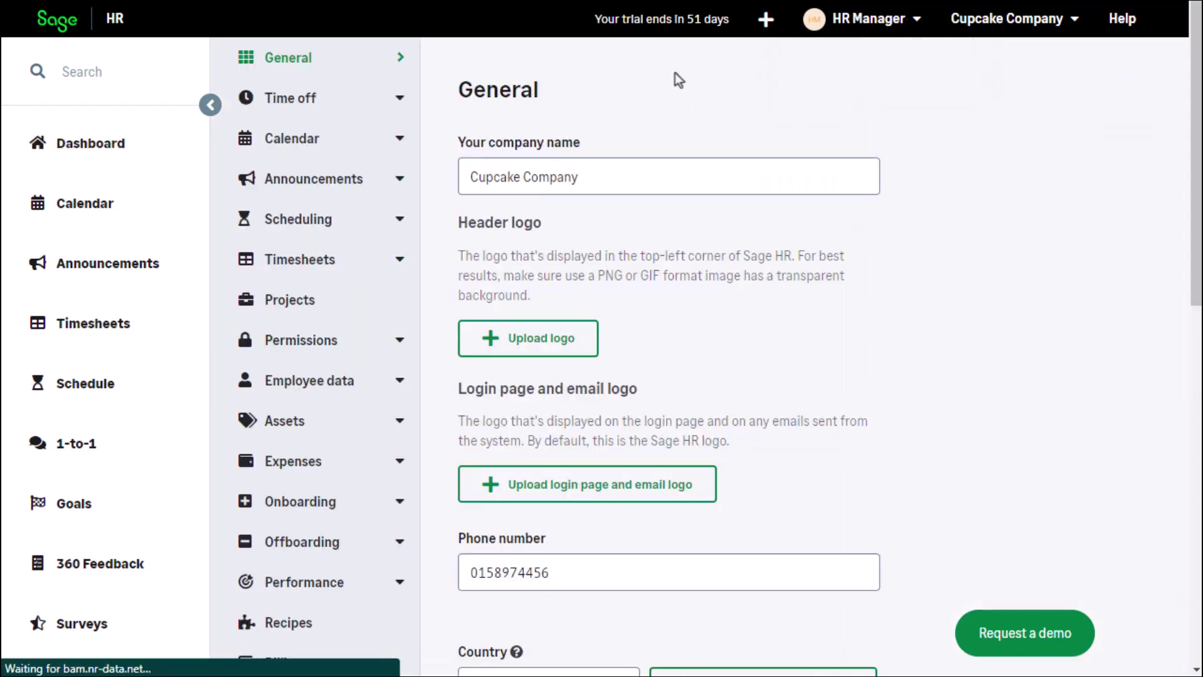
pyautogui.click(370, 106)
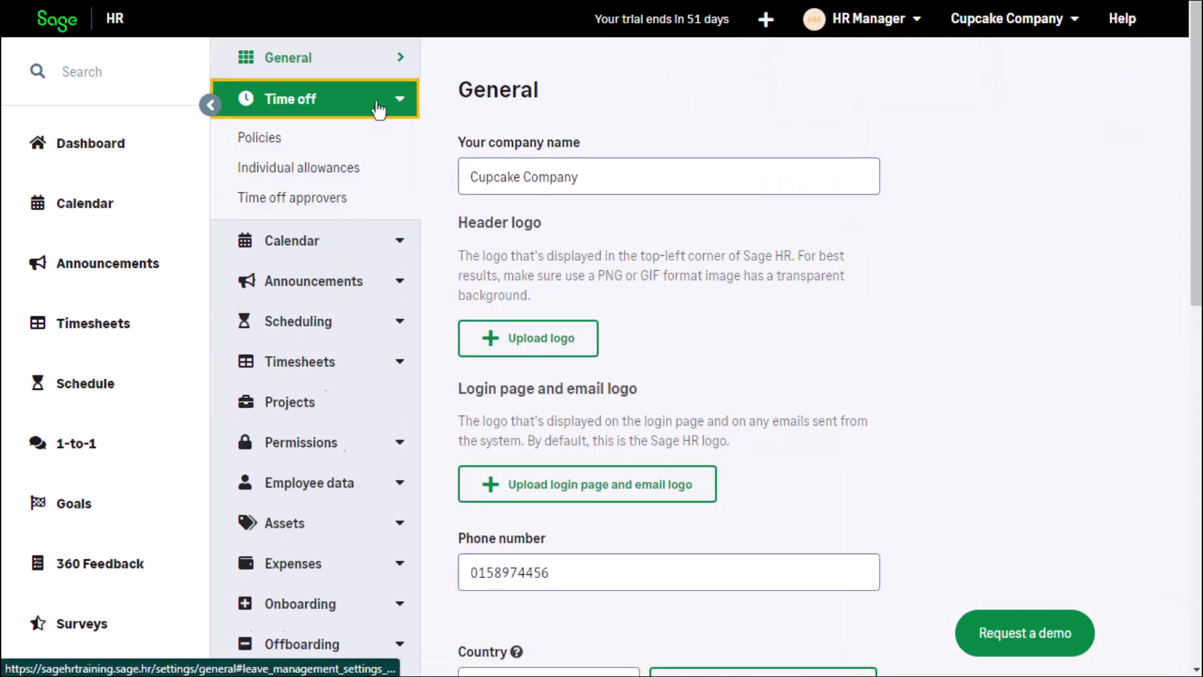
pyautogui.click(363, 148)
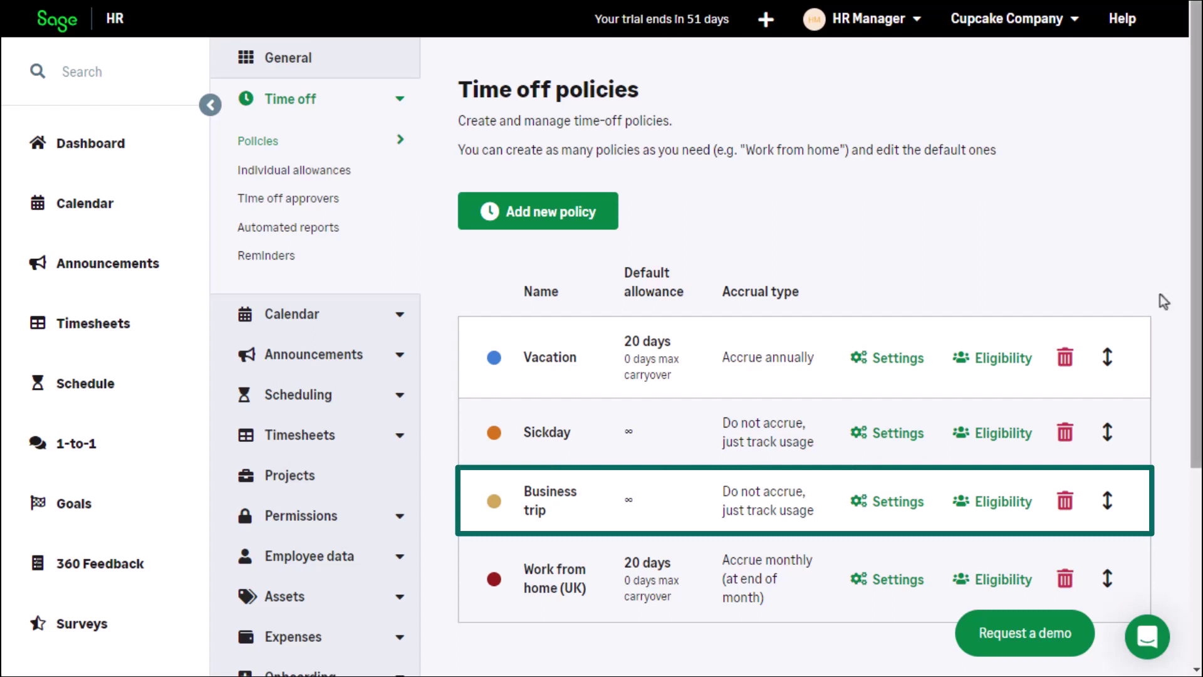
pyautogui.click(898, 362)
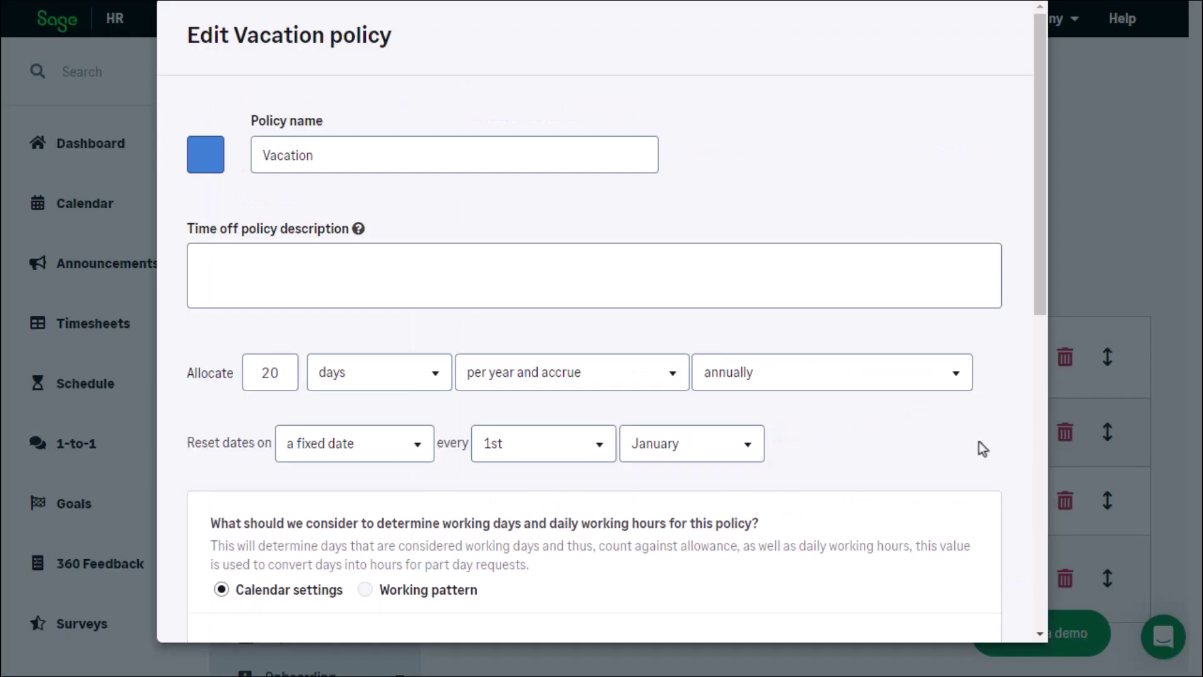
pyautogui.scroll(-3, 979, 442)
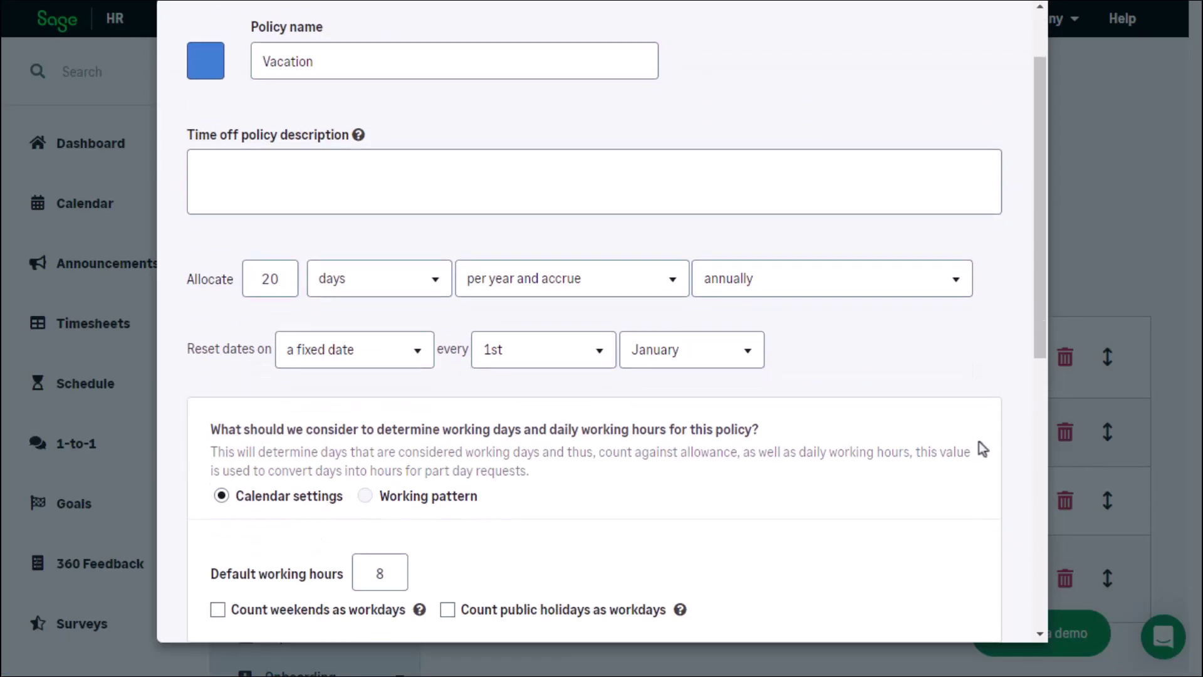
pyautogui.scroll(-5, 980, 443)
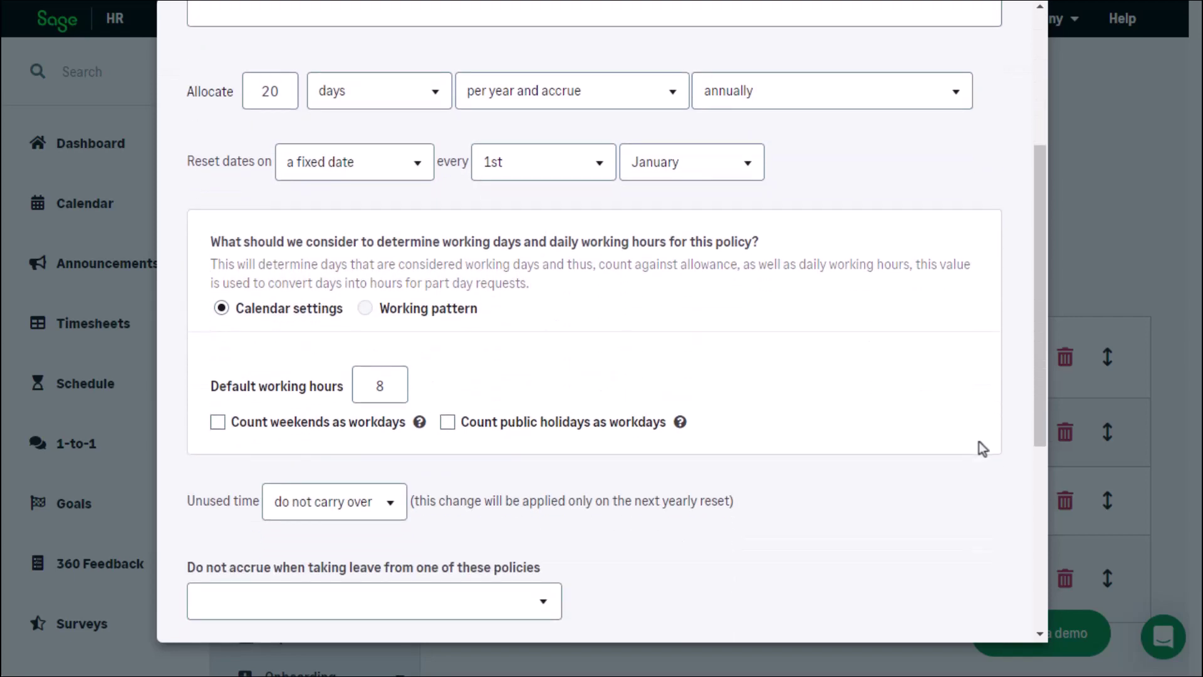
pyautogui.scroll(-5, 979, 448)
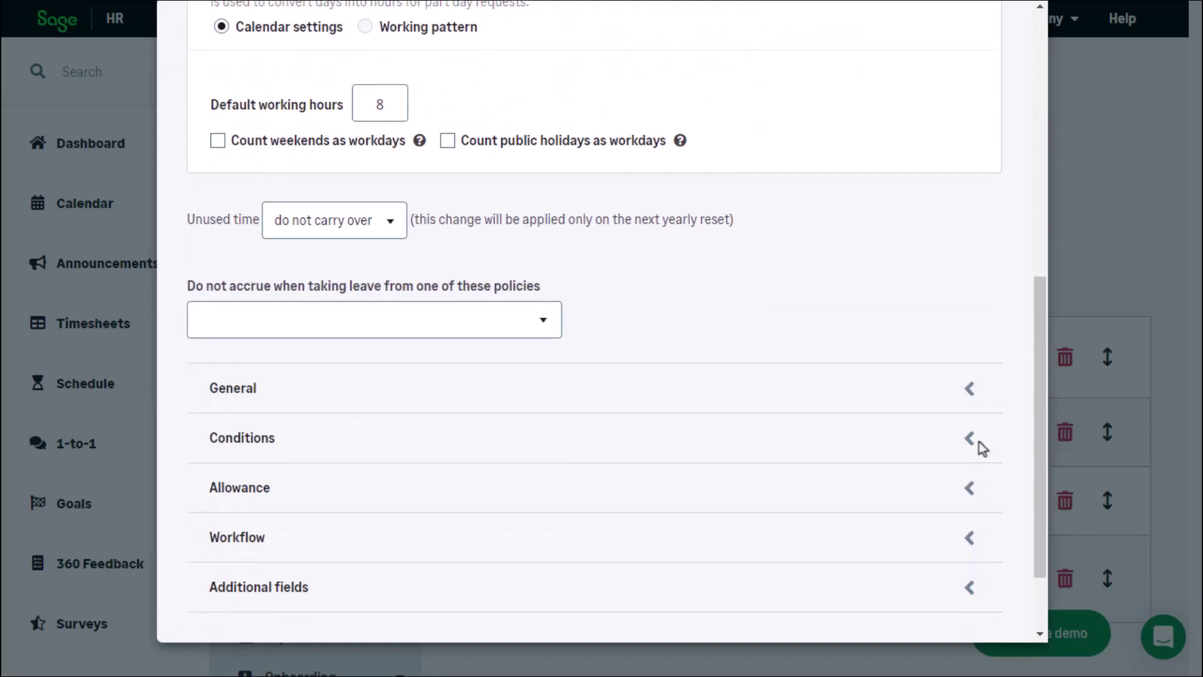
pyautogui.scroll(-2, 979, 445)
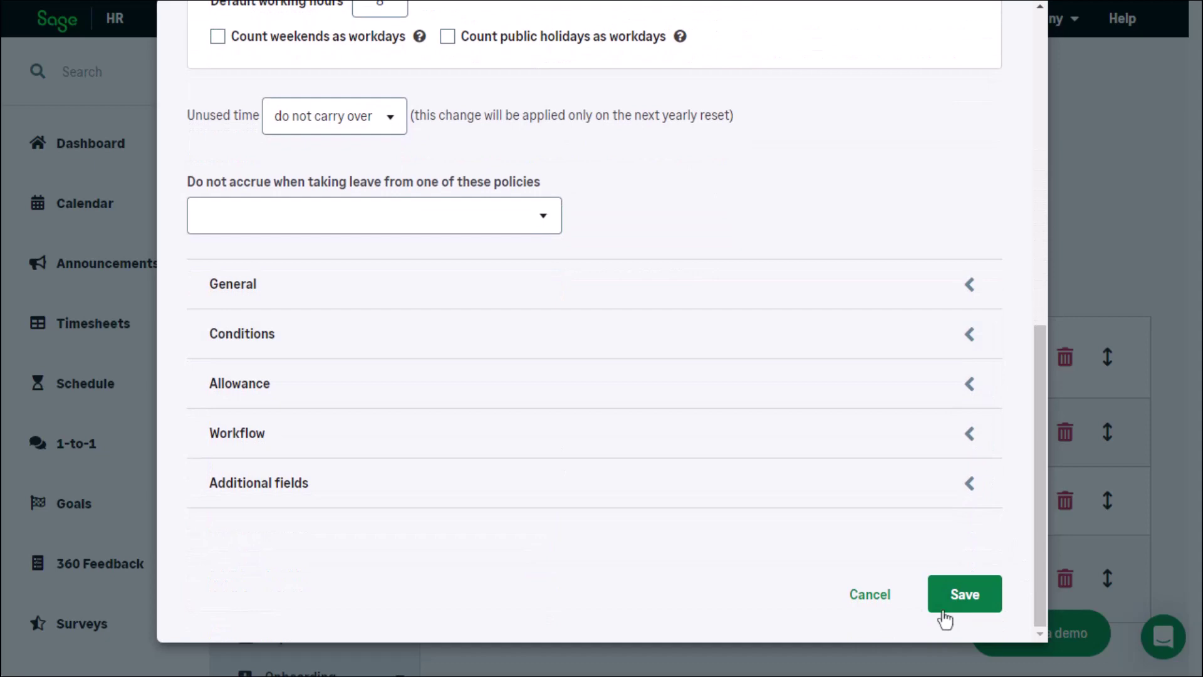
pyautogui.click(872, 598)
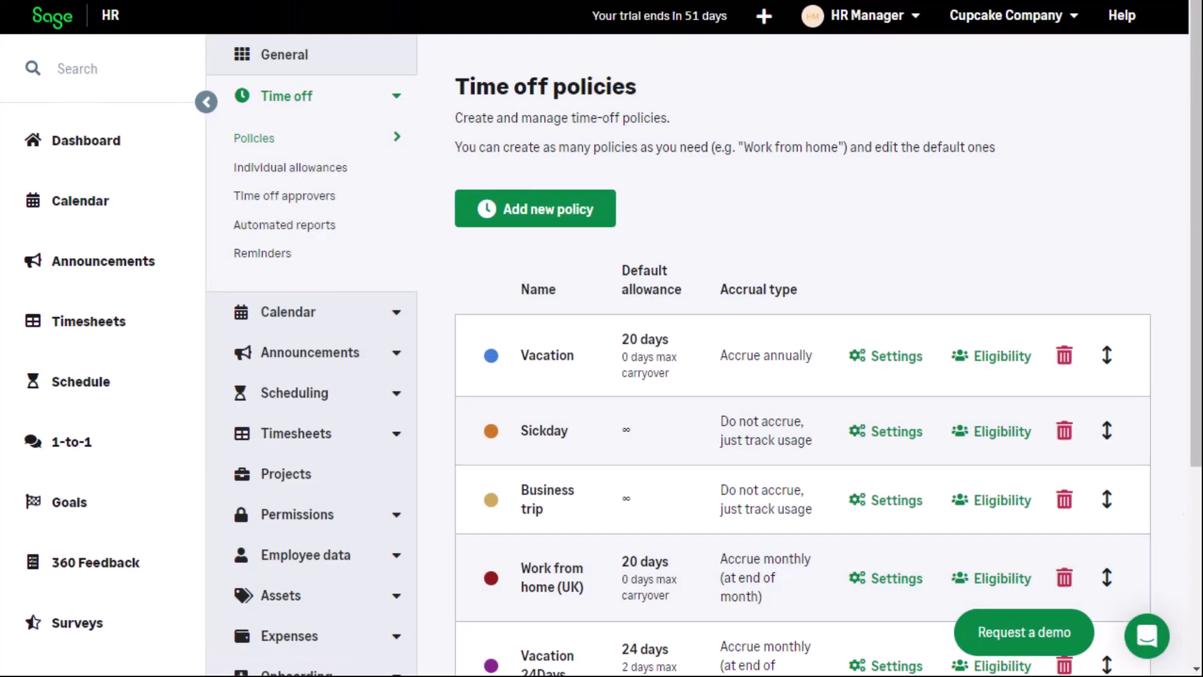
# Start a new time off policy named 'Vacation 24-Days' with a matching description
pyautogui.click(516, 212)
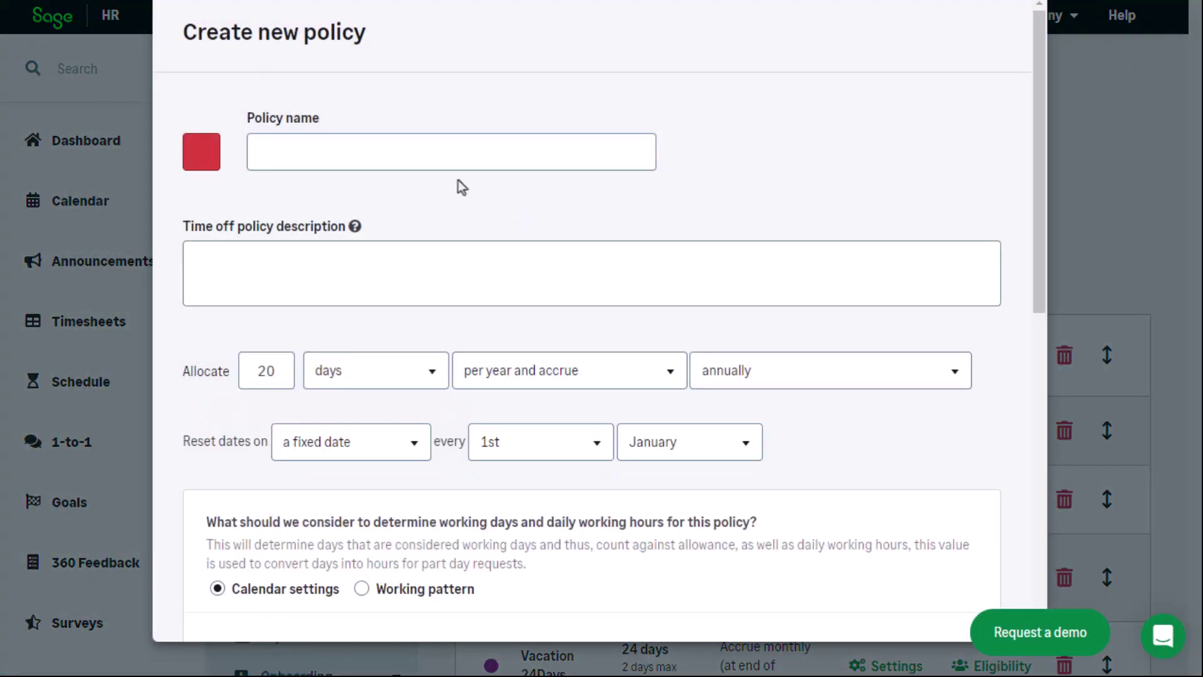
pyautogui.click(438, 161)
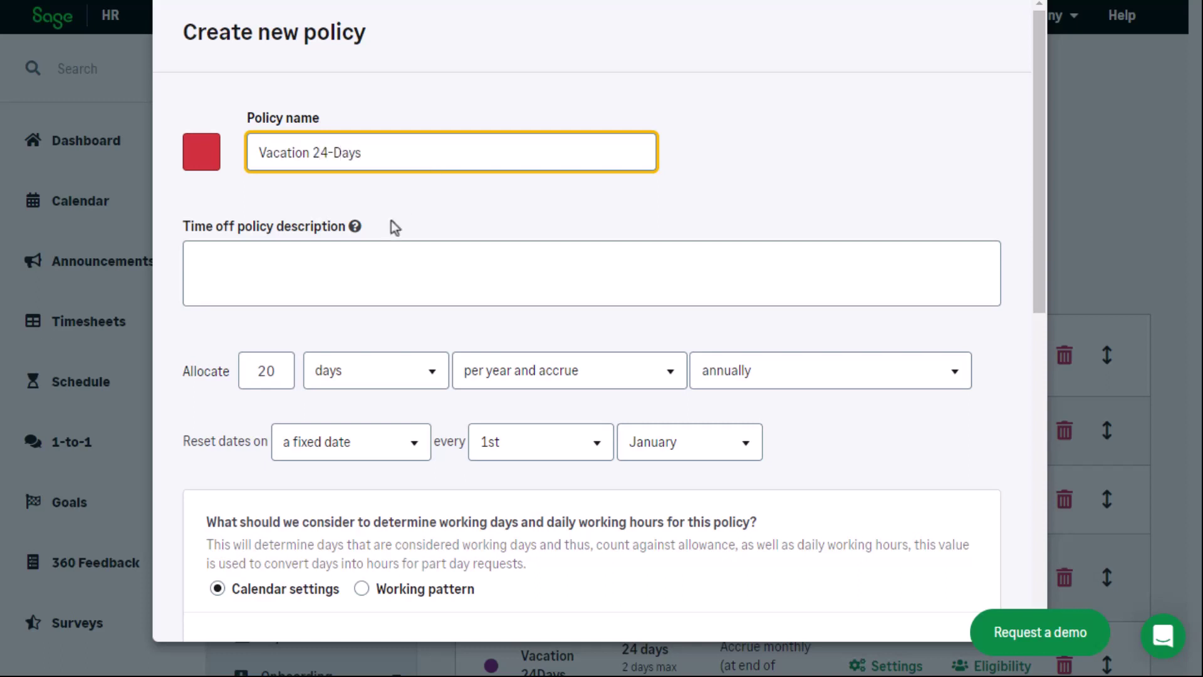
pyautogui.click(375, 251)
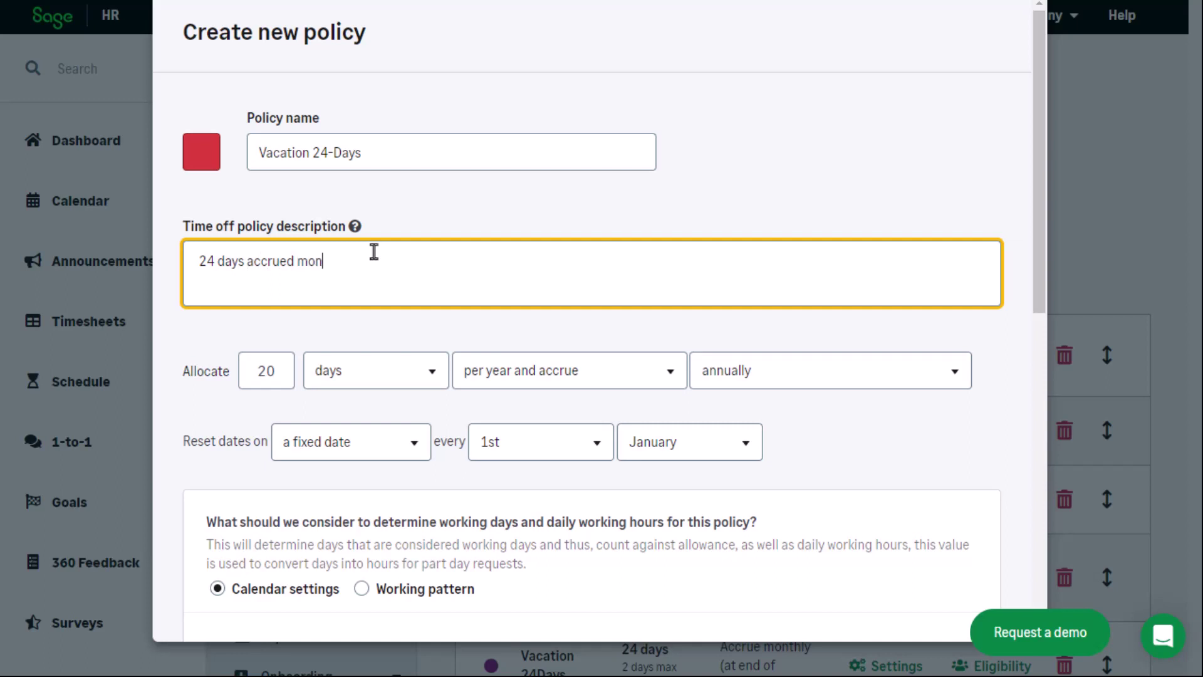
# Allocate 24 days per year, accruing monthly at the end of each month
pyautogui.click(275, 374)
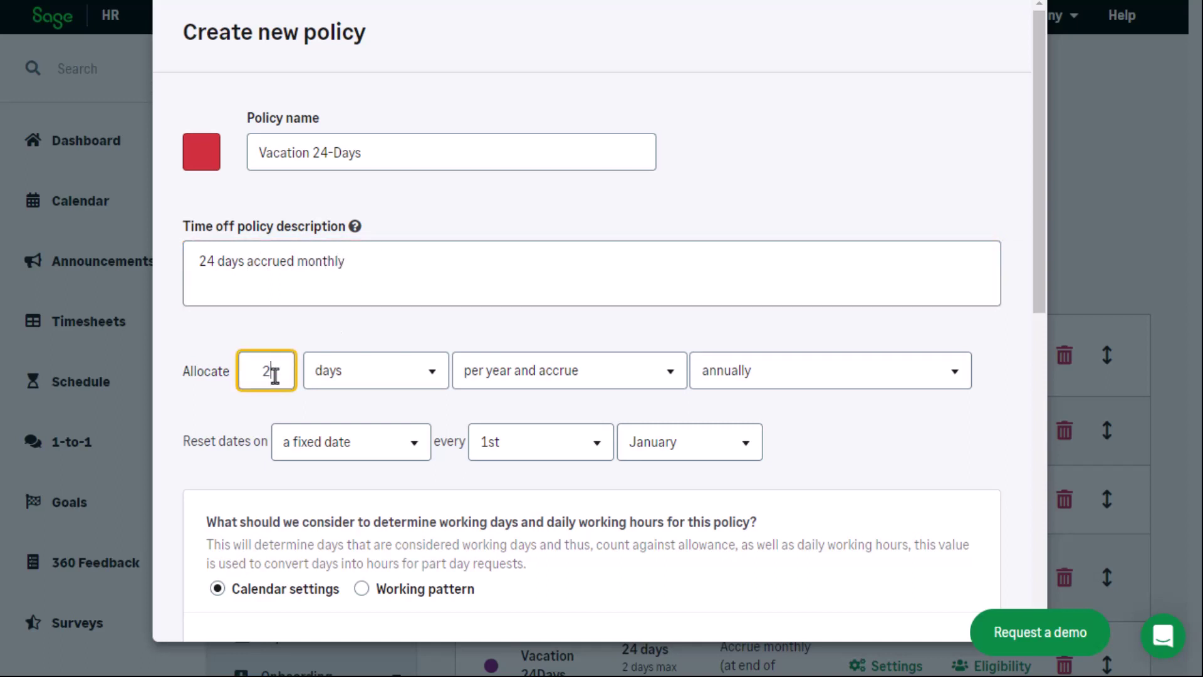
pyautogui.click(760, 384)
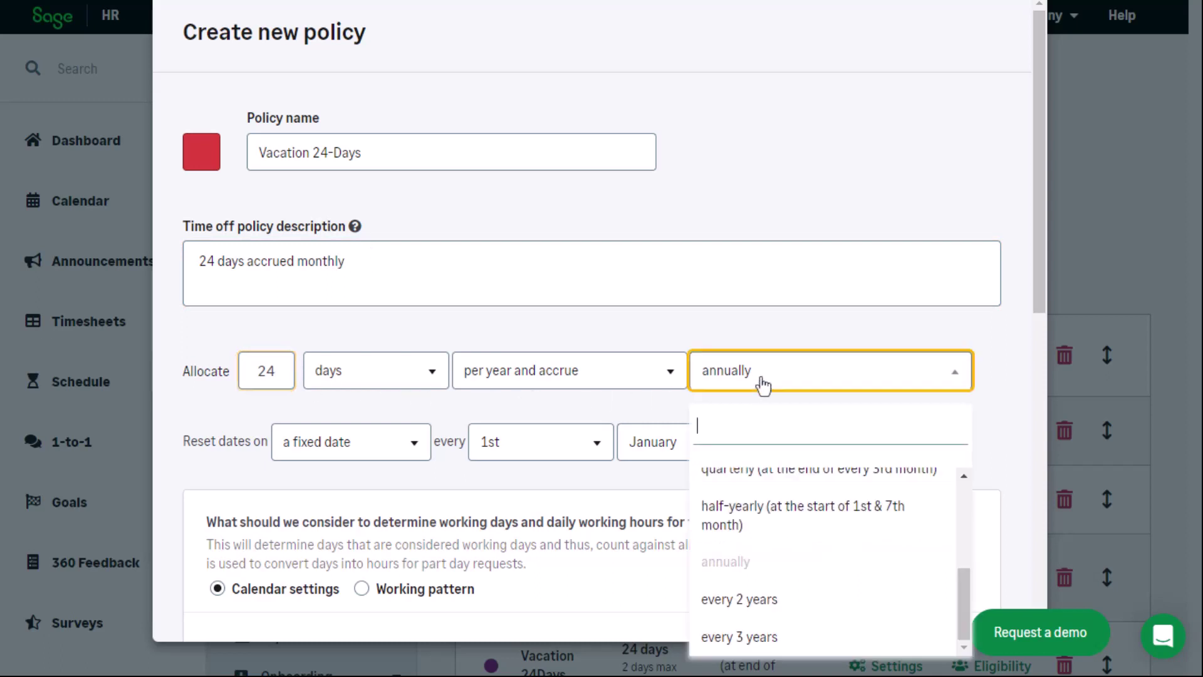
pyautogui.scroll(3, 804, 578)
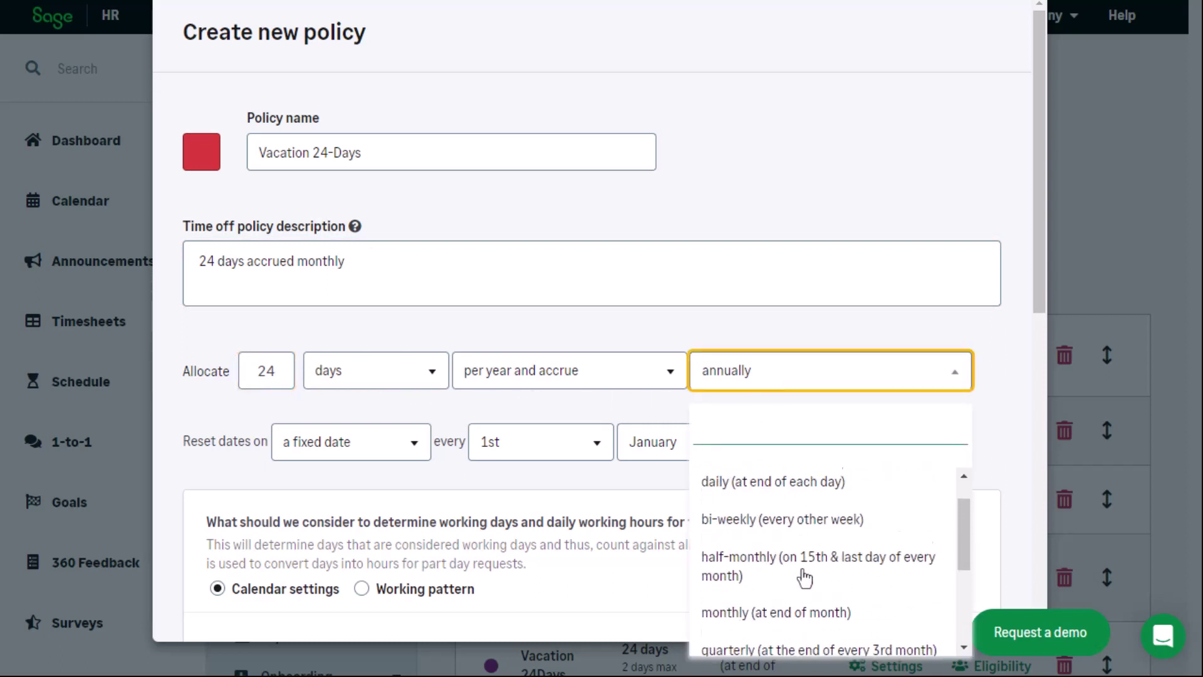
pyautogui.click(816, 621)
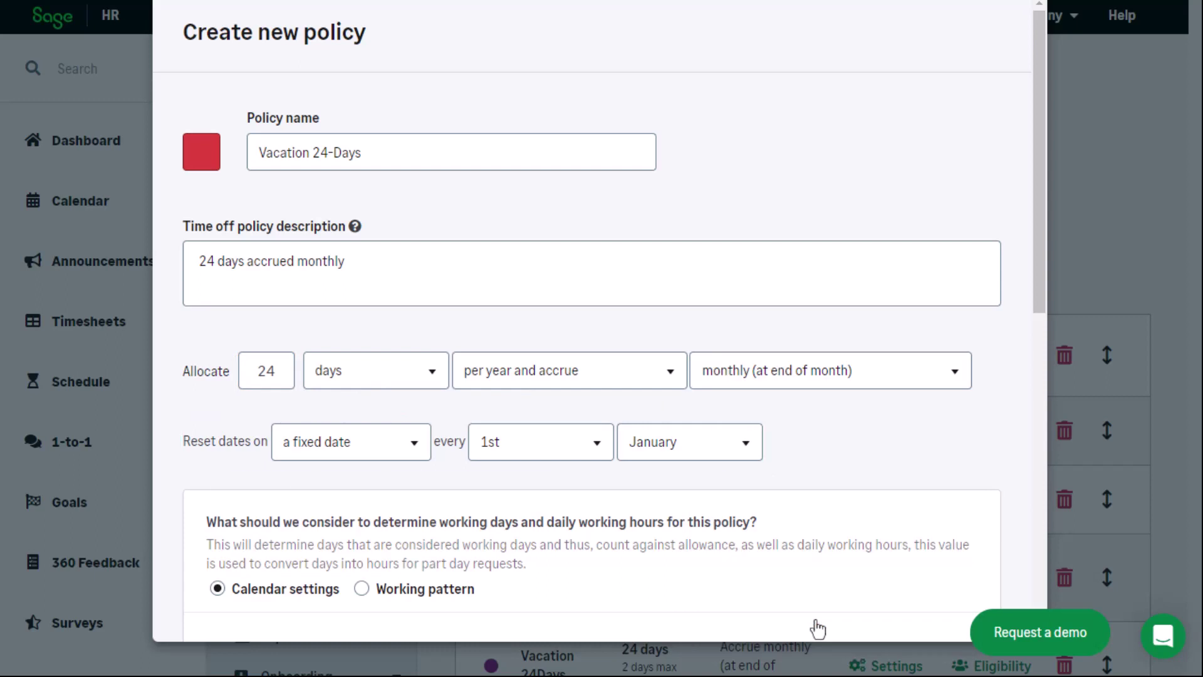
pyautogui.moveTo(1037, 251); pyautogui.dragTo(1045, 385)
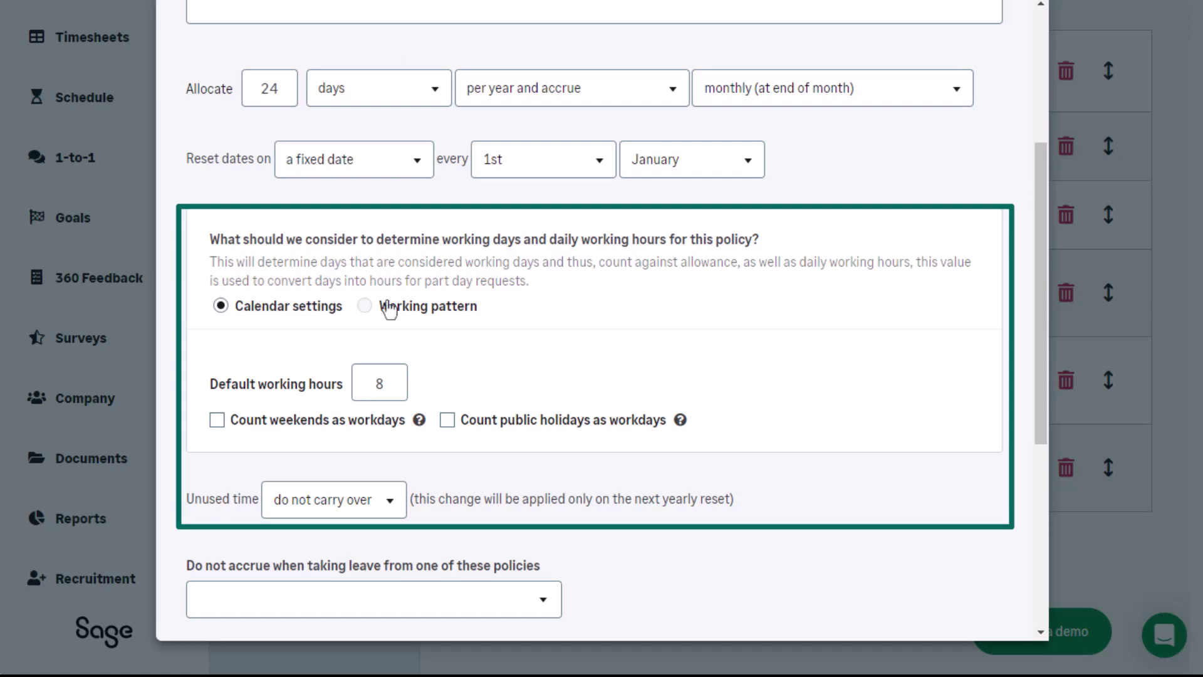
# Set default working hours to 7 and let unused time carry over
pyautogui.doubleClick(383, 383)
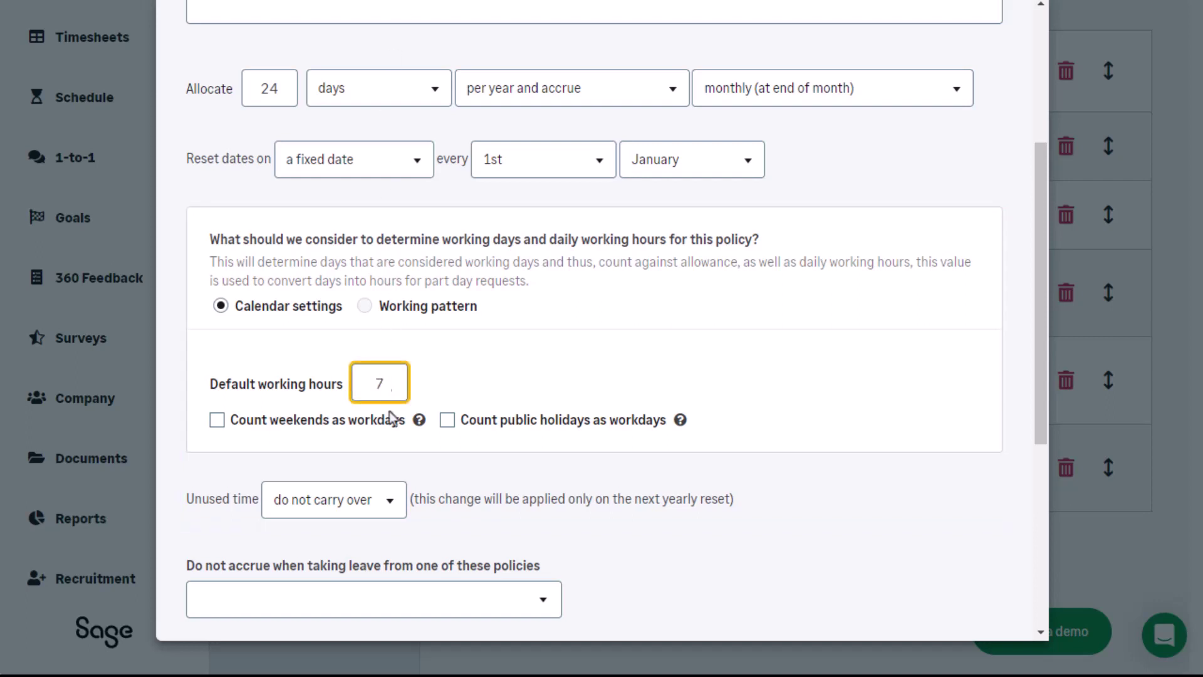
pyautogui.click(392, 501)
pyautogui.click(341, 482)
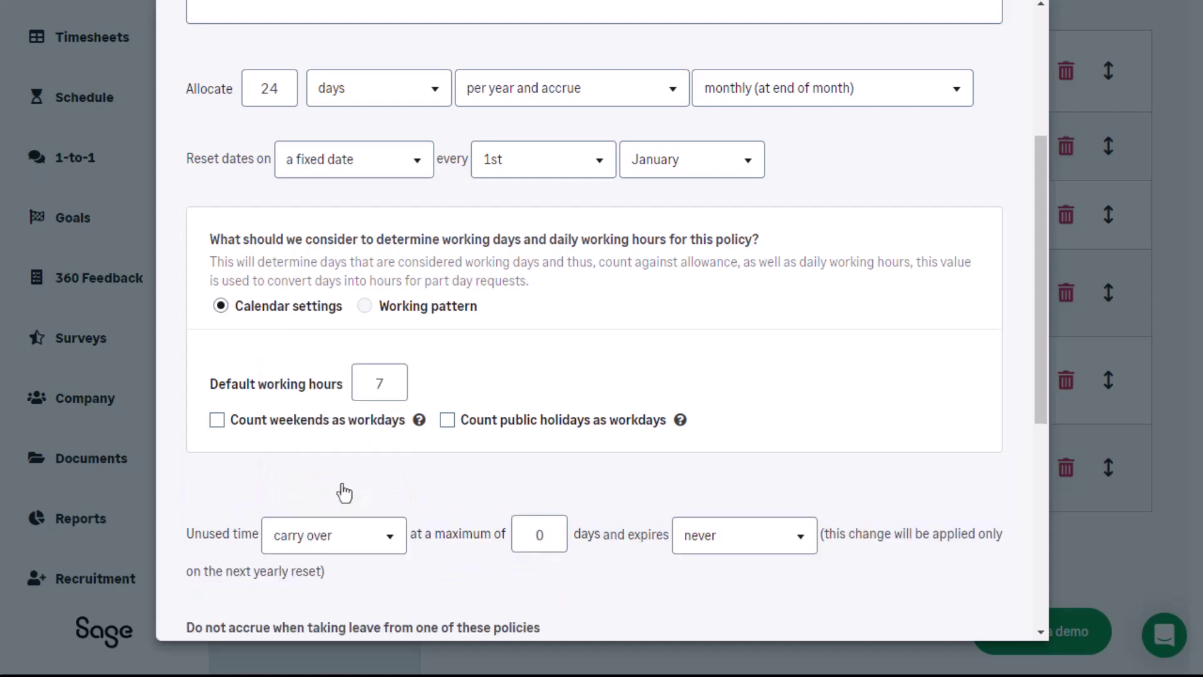
# Cap carry-over at 2 days, with carried days expiring after 1 month
pyautogui.doubleClick(549, 533)
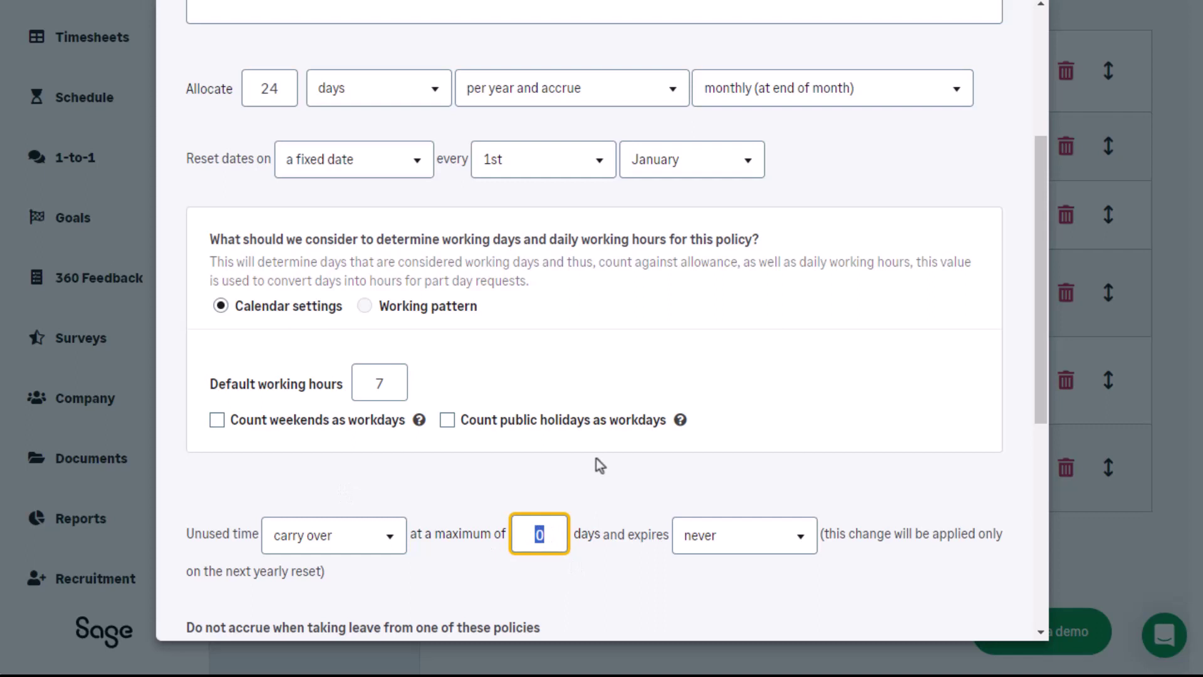
pyautogui.press('BackSpace')
pyautogui.write('2')
pyautogui.click(792, 536)
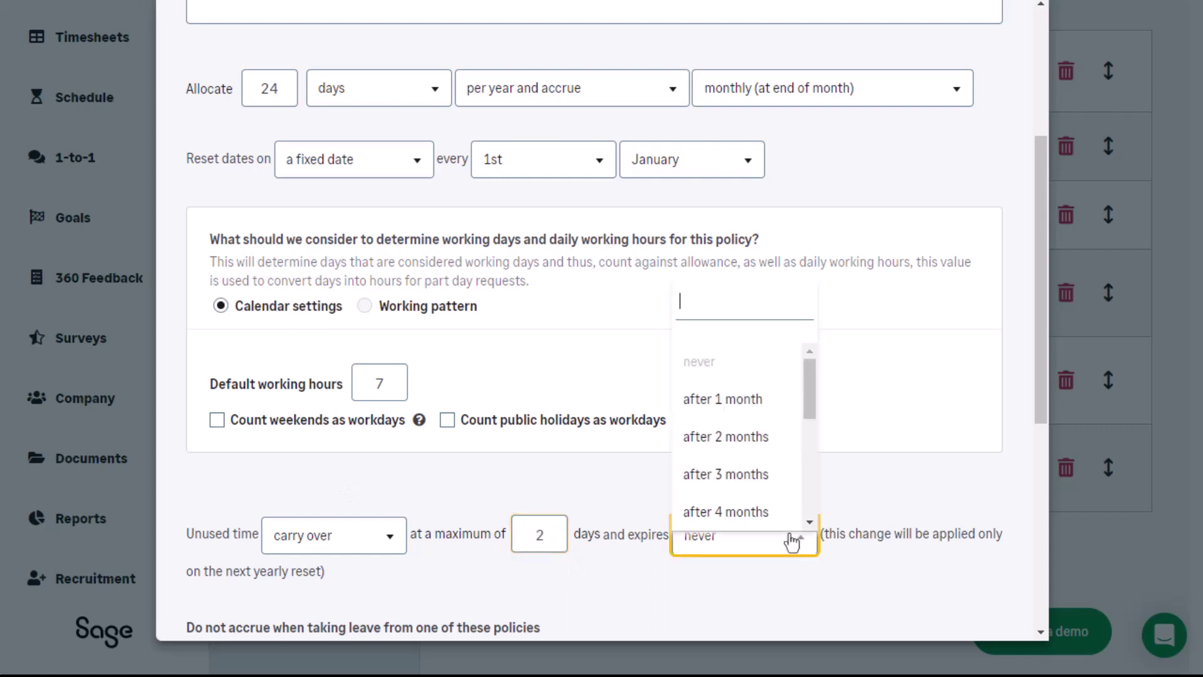
pyautogui.click(761, 402)
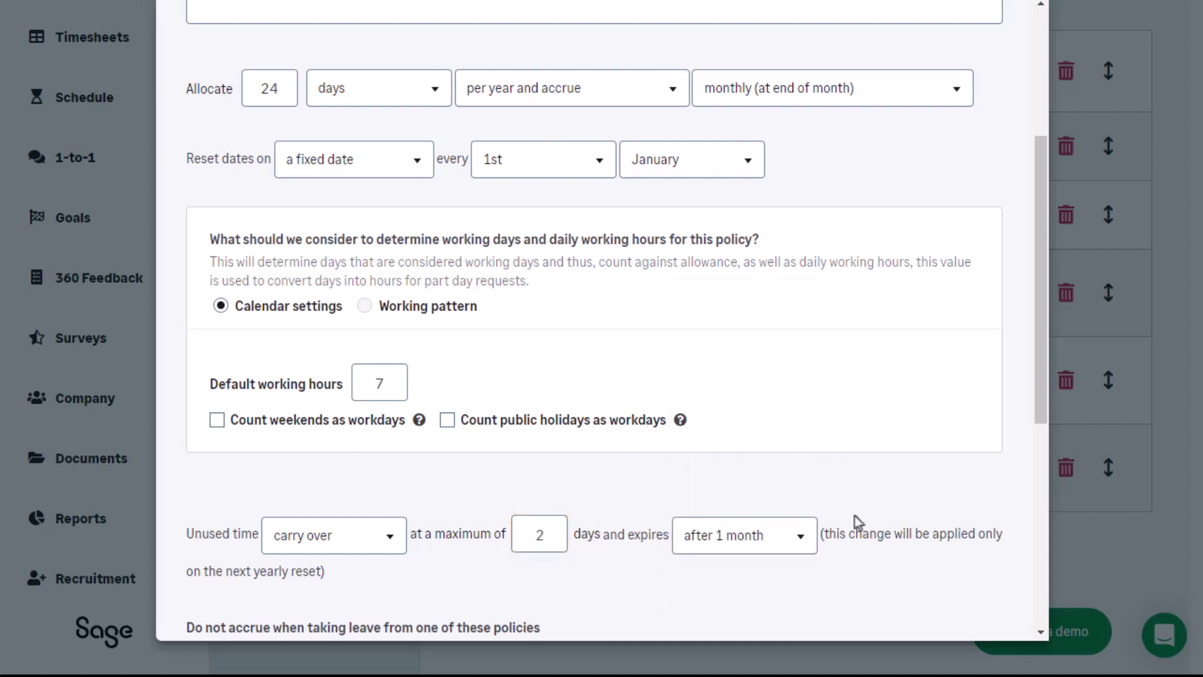
# Leave 'Do not accrue' empty and expand the General section's calendar visibility options
pyautogui.scroll(-5, 1043, 333)
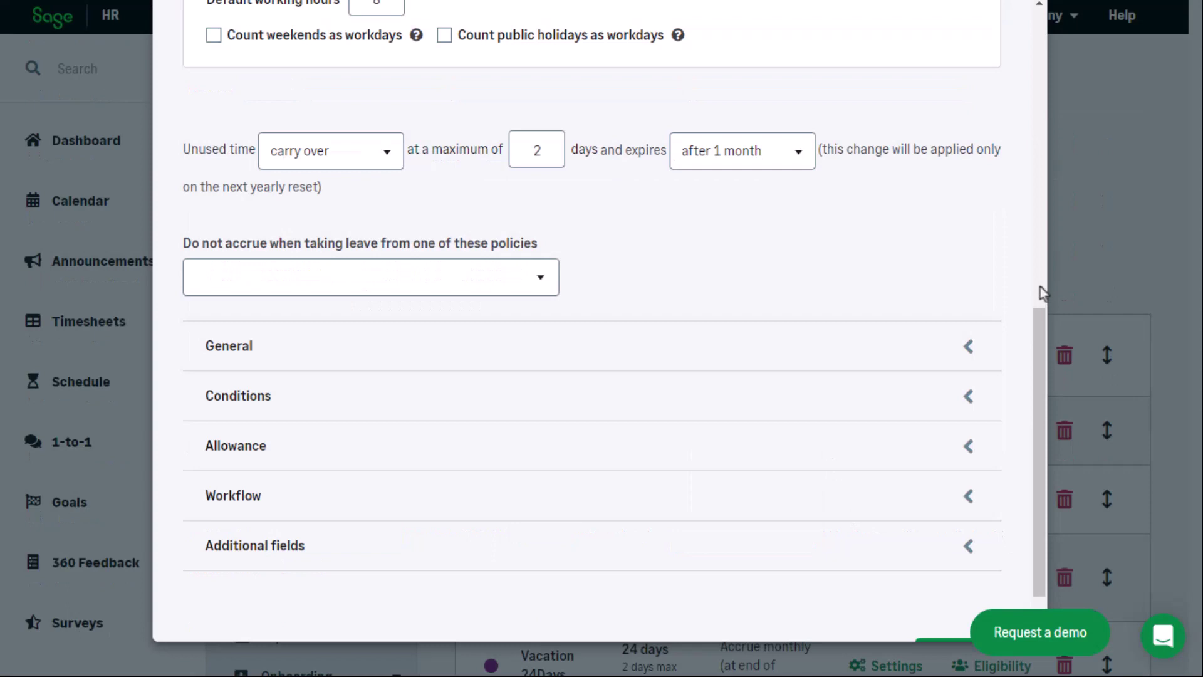
pyautogui.click(538, 285)
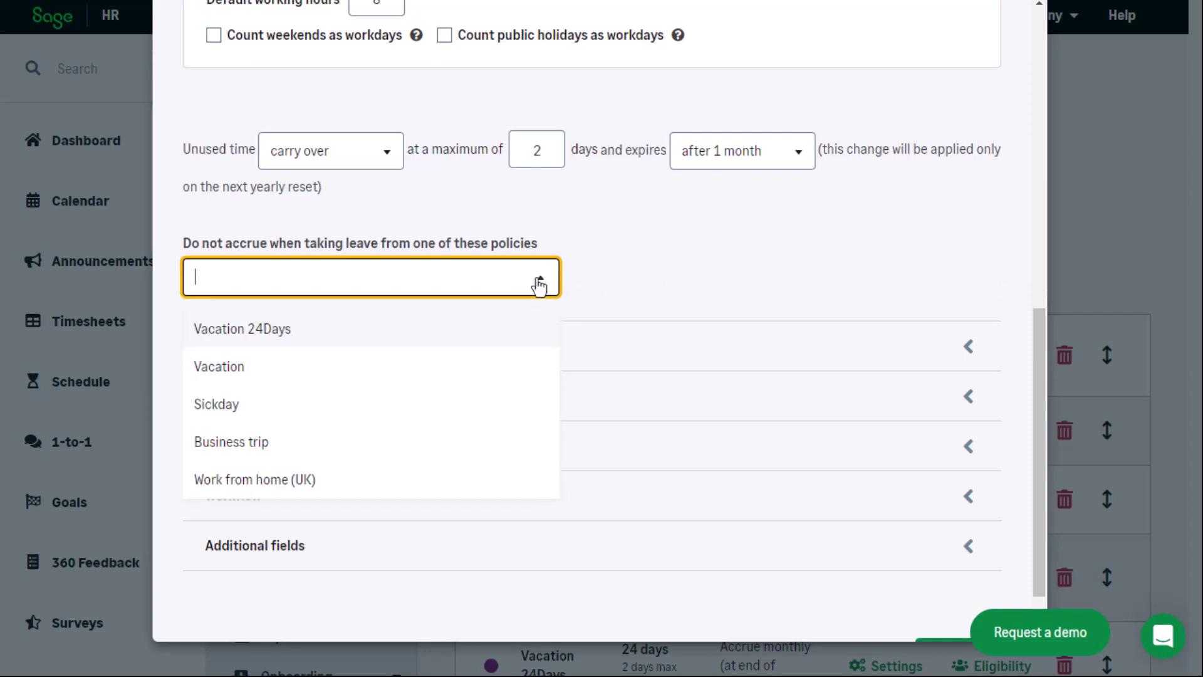
pyautogui.click(538, 285)
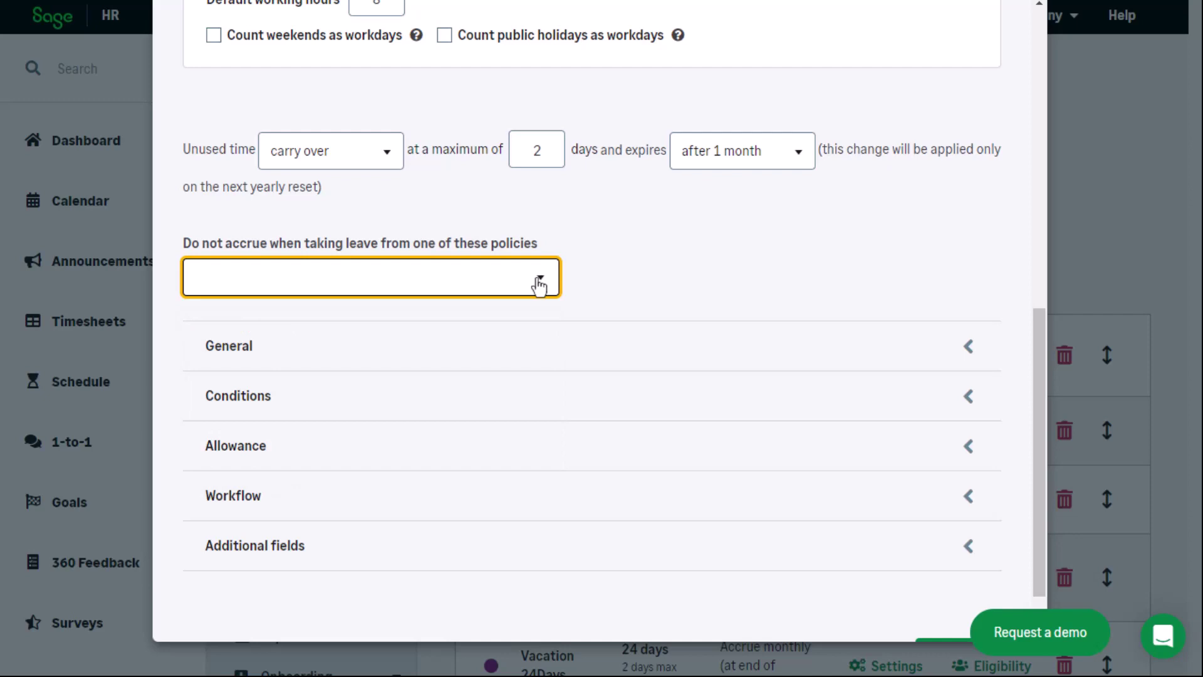
pyautogui.click(968, 347)
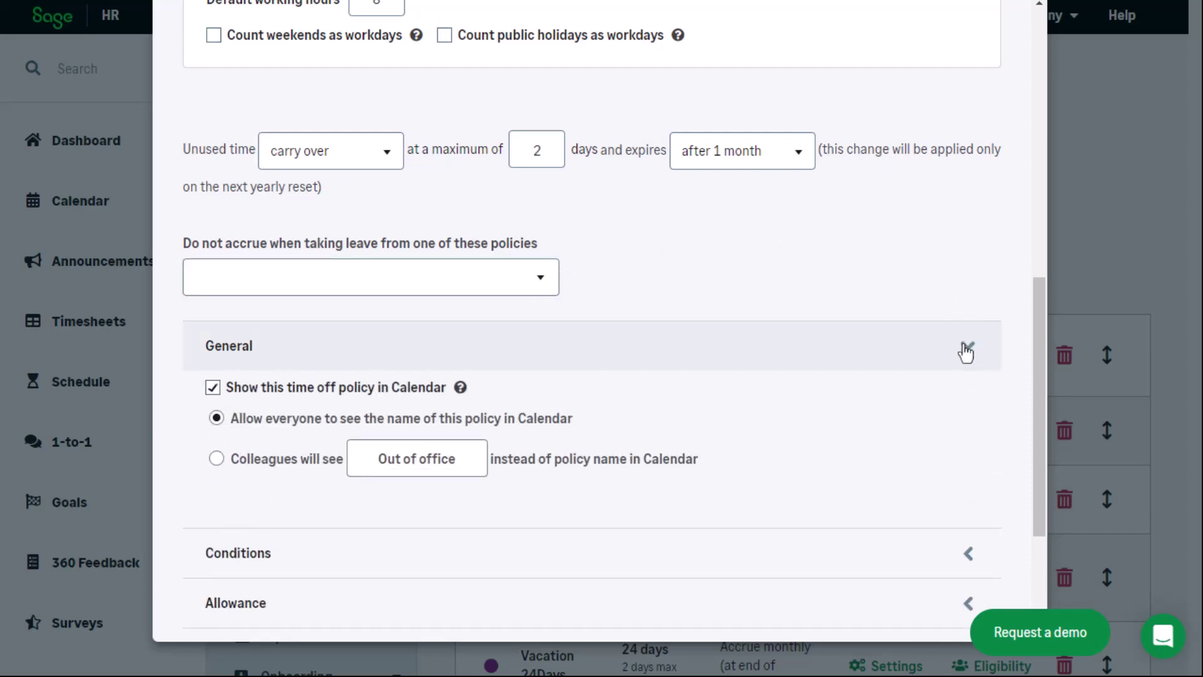
# Collapse General and expand Conditions, showing employee and part-day request options
pyautogui.click(968, 348)
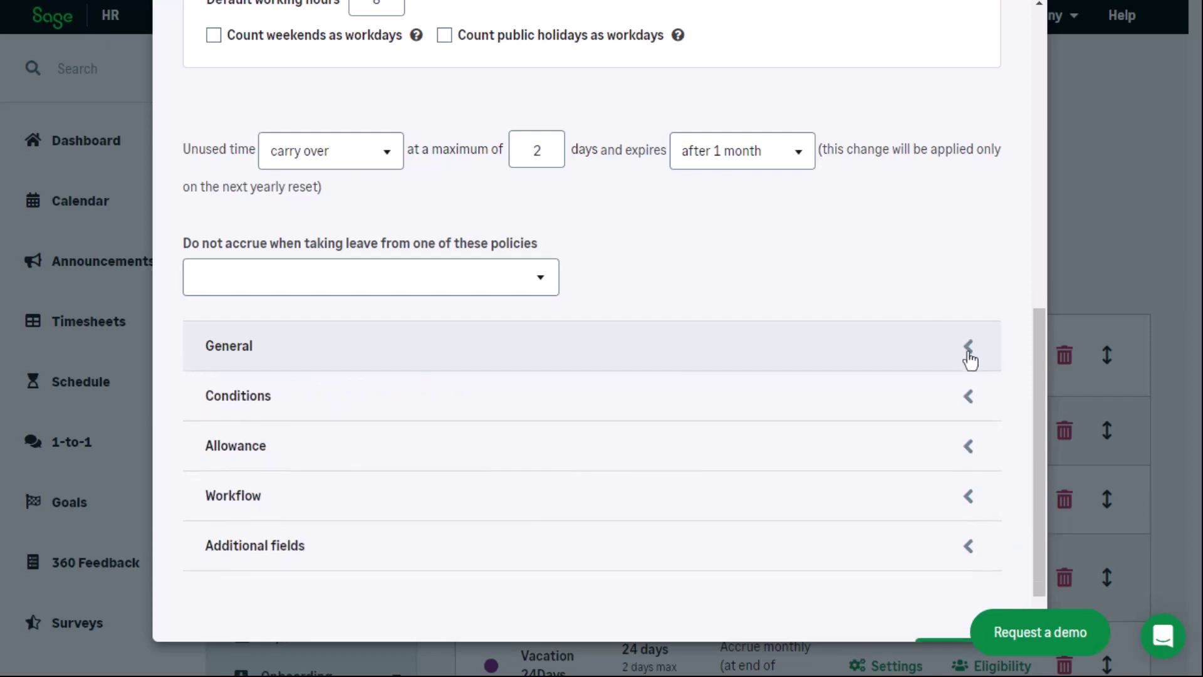
pyautogui.click(971, 401)
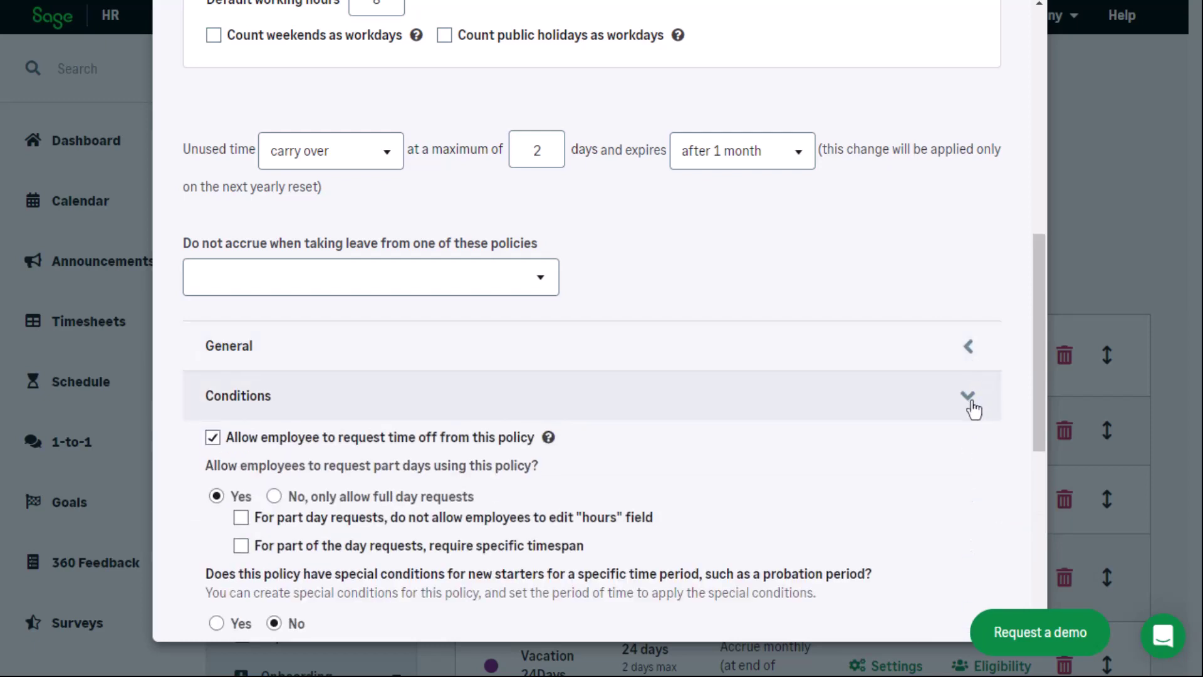
pyautogui.scroll(-5, 973, 407)
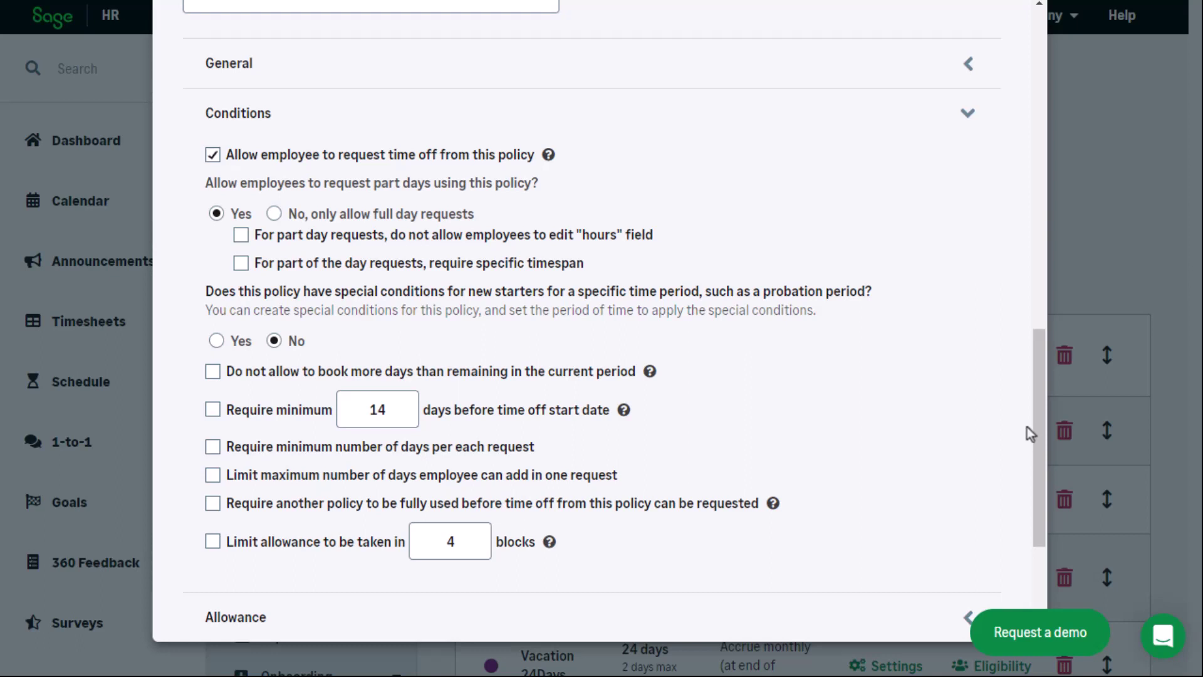
# Enable length-of-service allowance with 1 extra day after 5 years
pyautogui.click(974, 124)
pyautogui.scroll(-4, 997, 288)
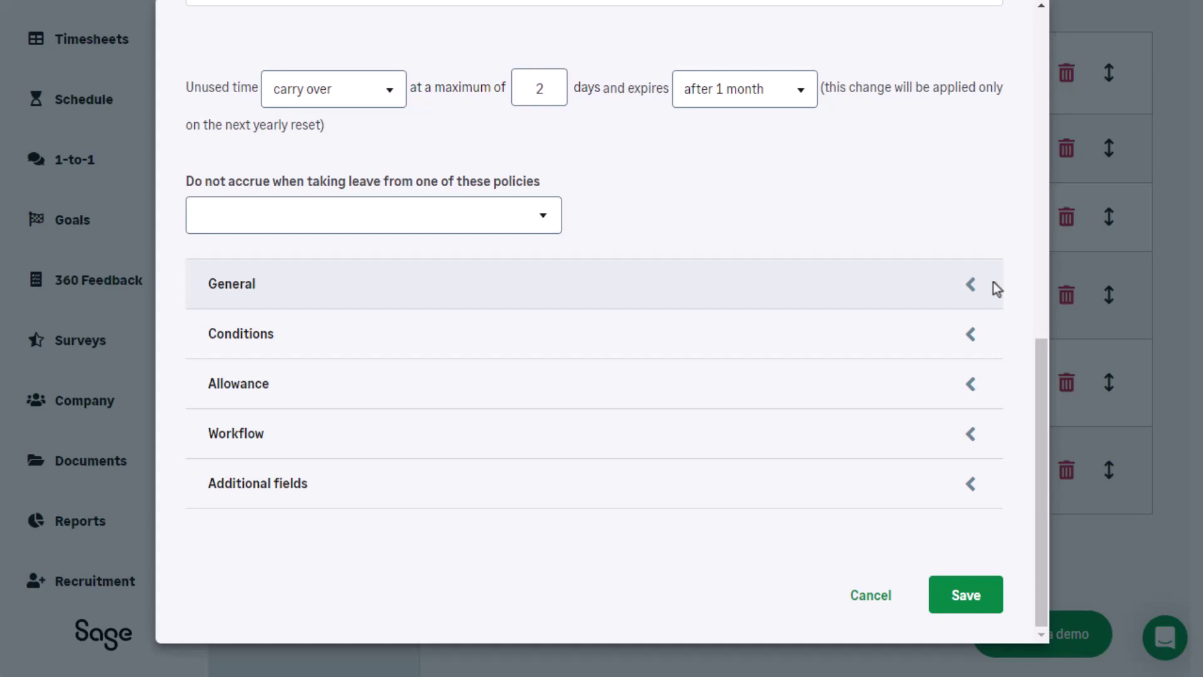
pyautogui.click(981, 387)
pyautogui.scroll(-3, 980, 389)
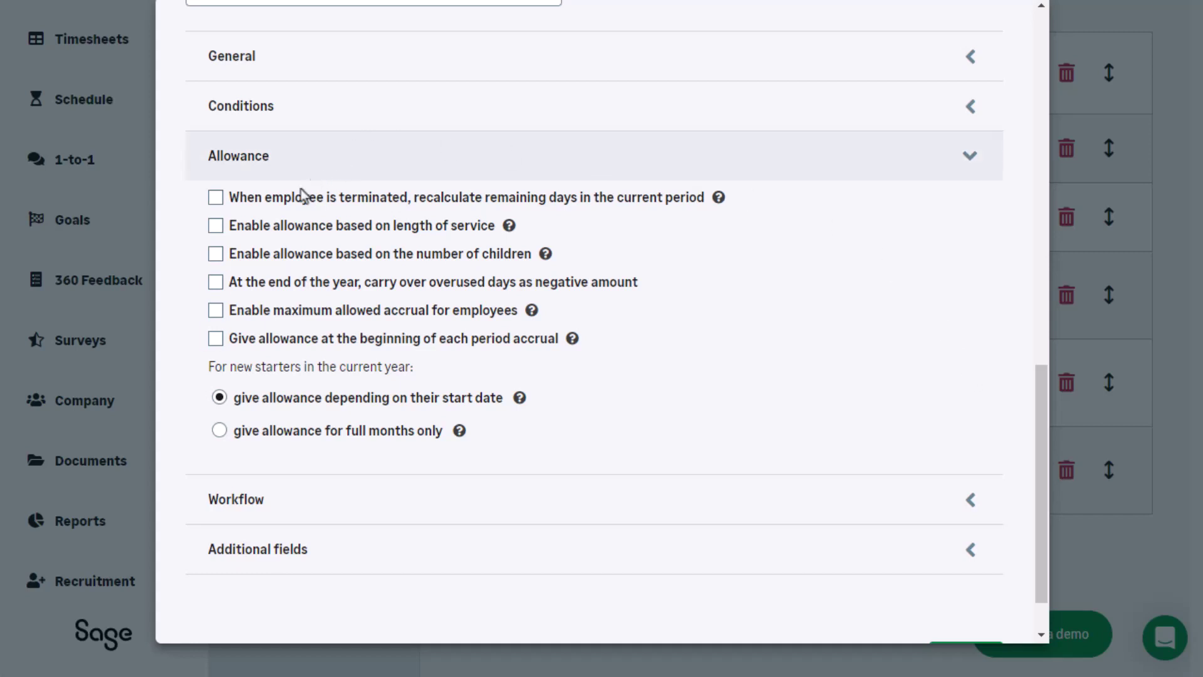
pyautogui.click(218, 231)
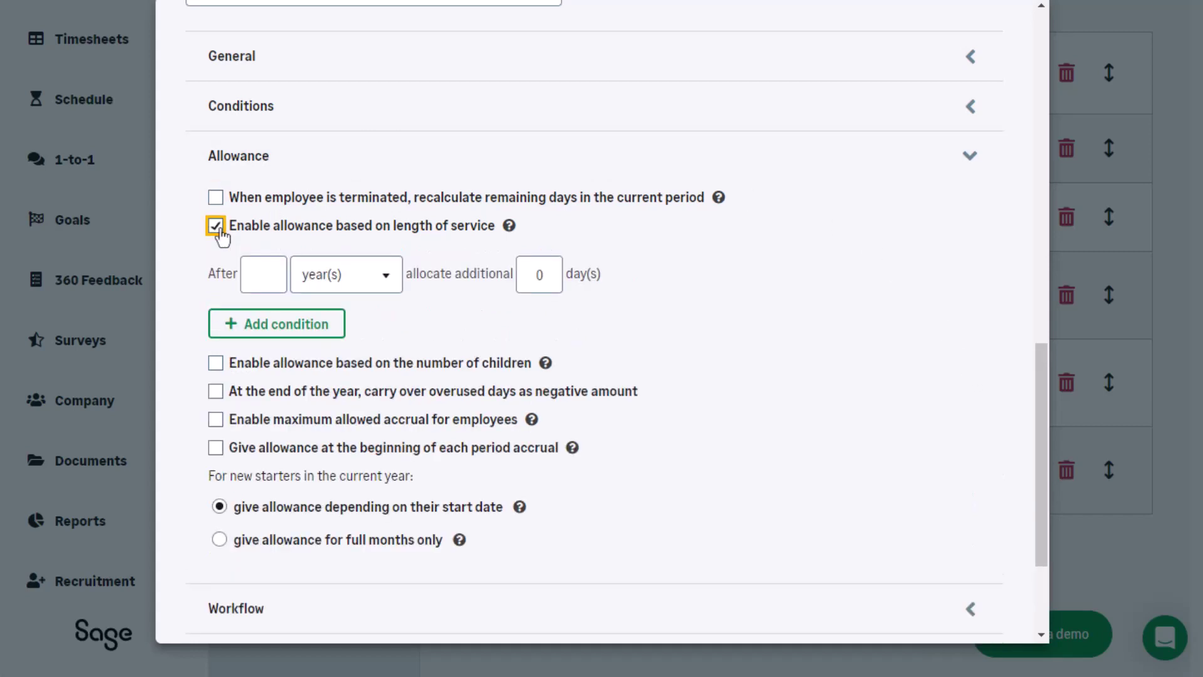
pyautogui.click(256, 274)
pyautogui.write('5')
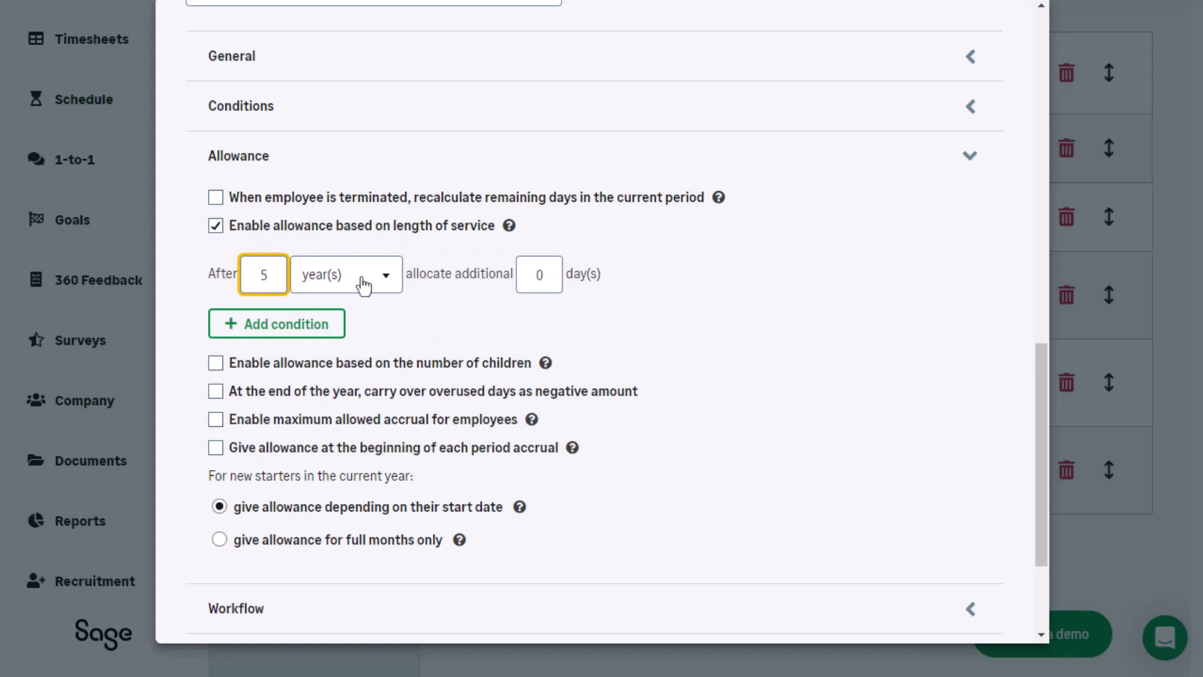
pyautogui.click(545, 272)
pyautogui.write('1')
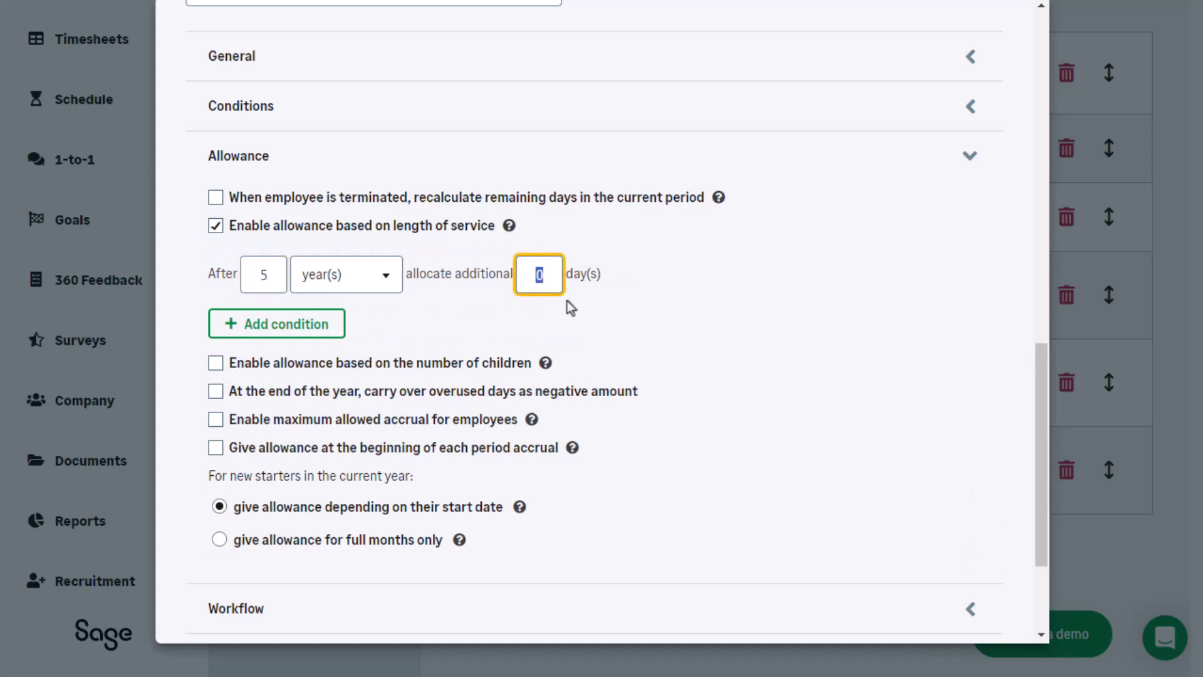
# Add a second service rule granting 2 extra days after 10 years
pyautogui.click(316, 331)
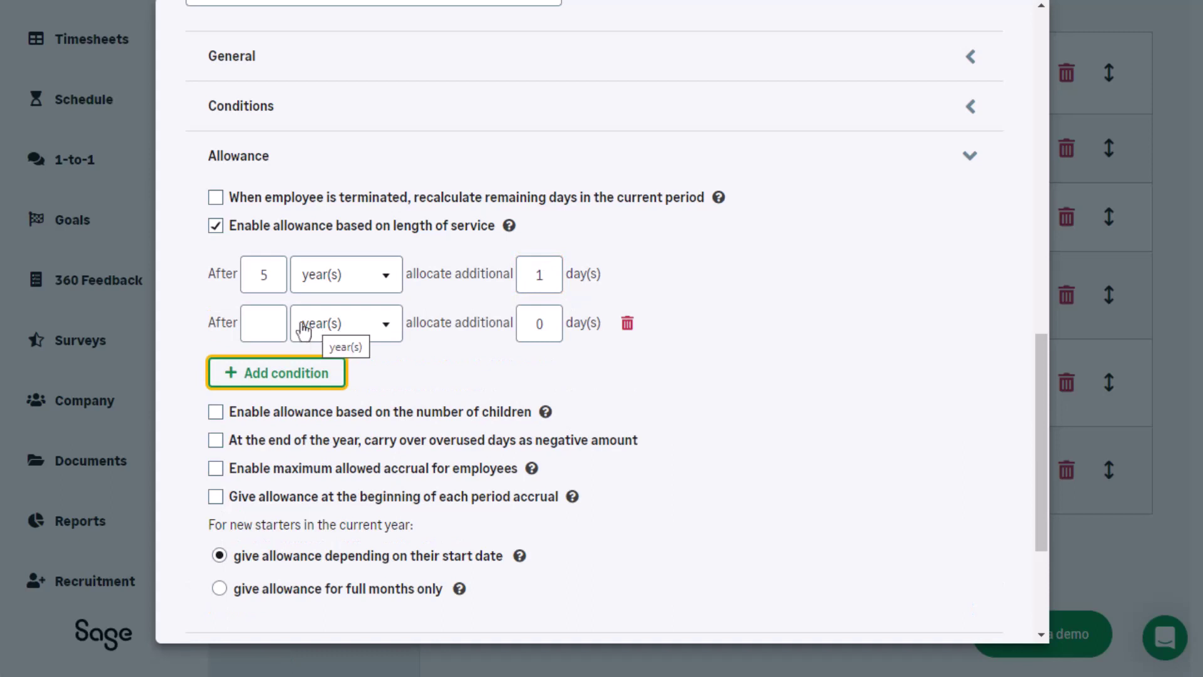
pyautogui.click(271, 324)
pyautogui.write('10')
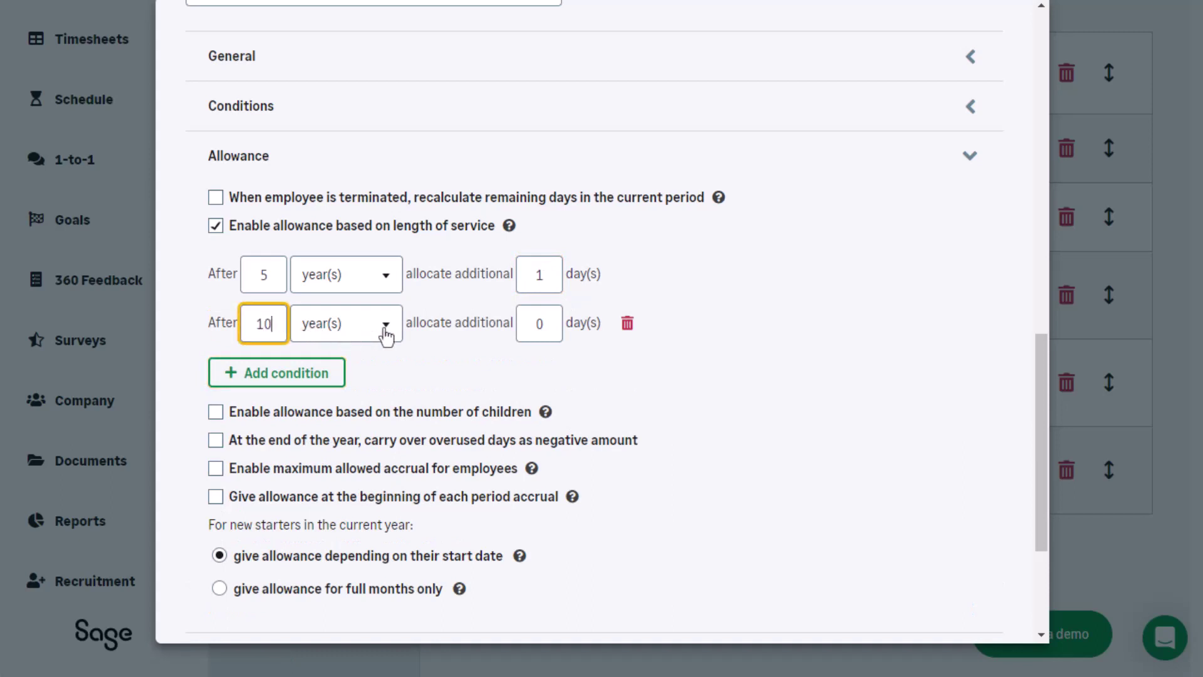
pyautogui.click(529, 328)
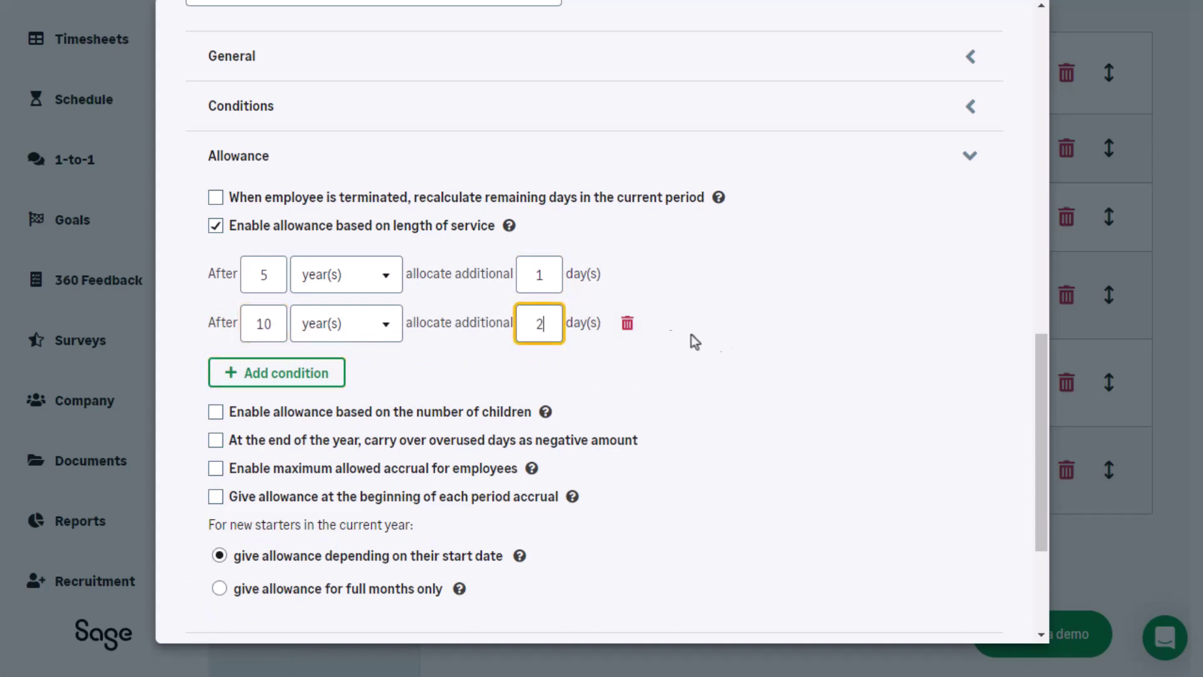
pyautogui.write('2')
pyautogui.click(807, 337)
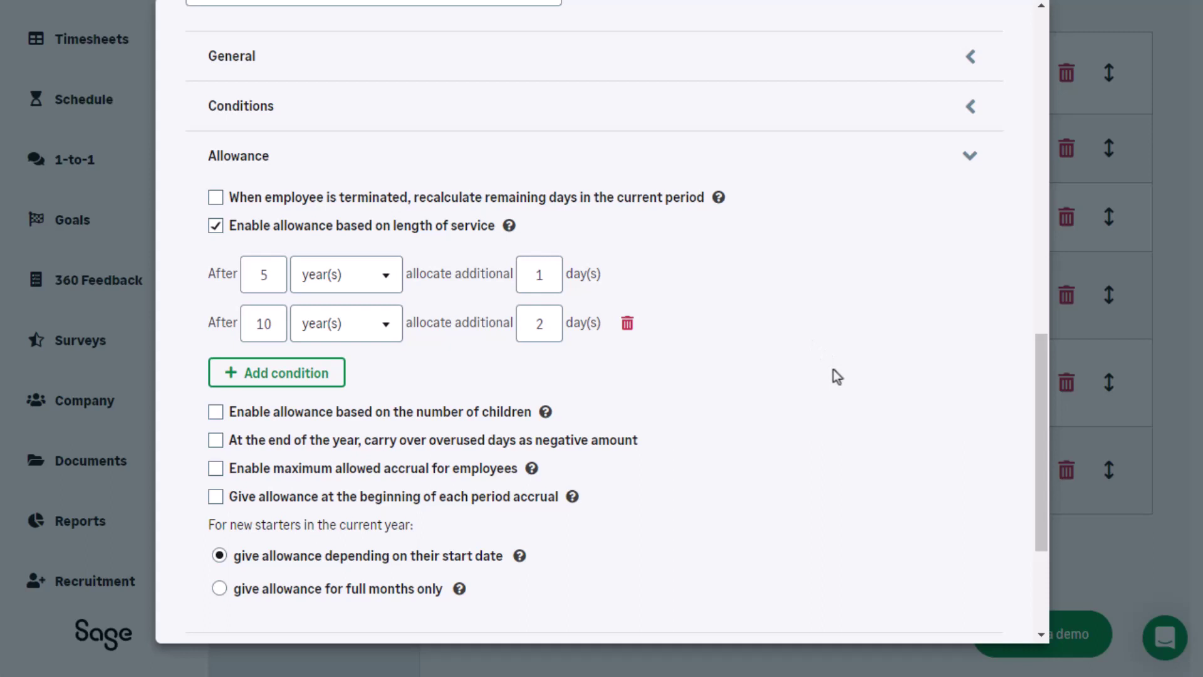
pyautogui.scroll(-2, 840, 378)
pyautogui.press('Tab')
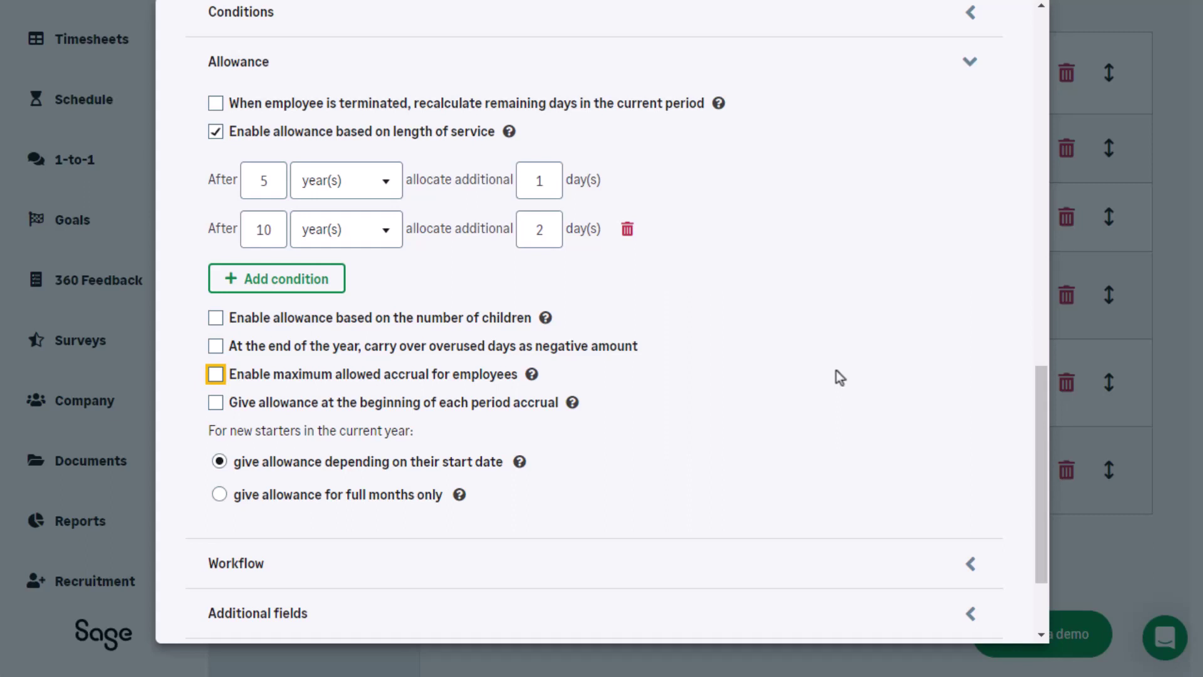
pyautogui.click(971, 63)
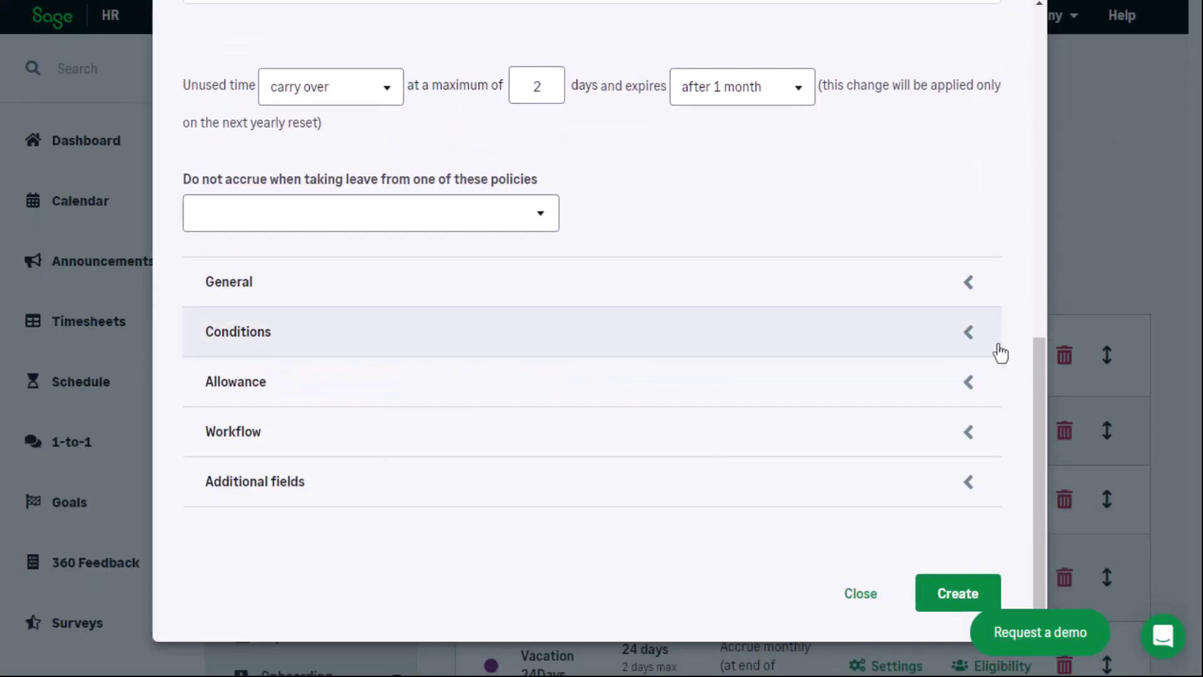
pyautogui.click(973, 441)
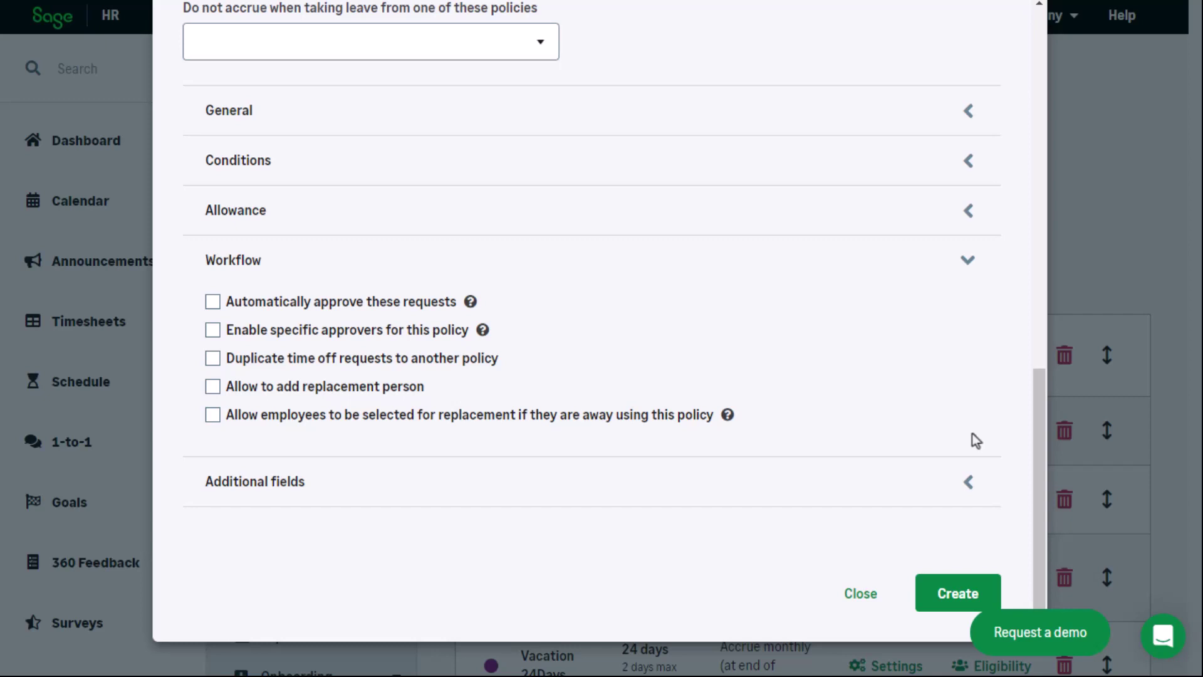
pyautogui.click(975, 486)
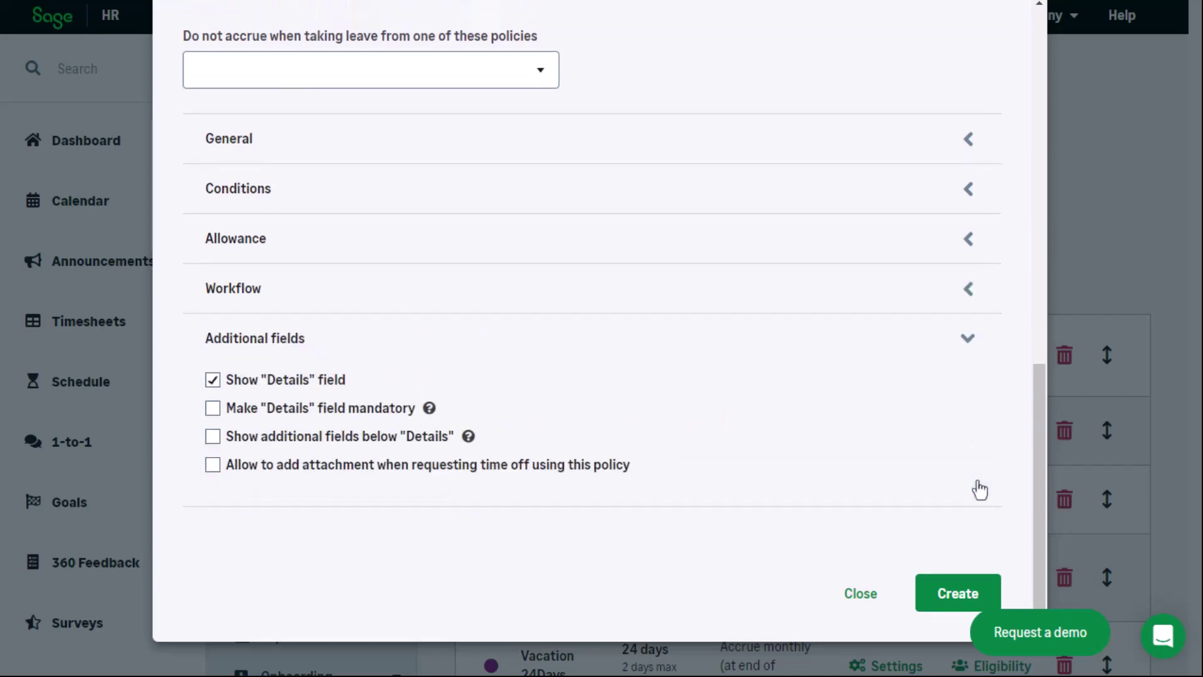
pyautogui.click(971, 355)
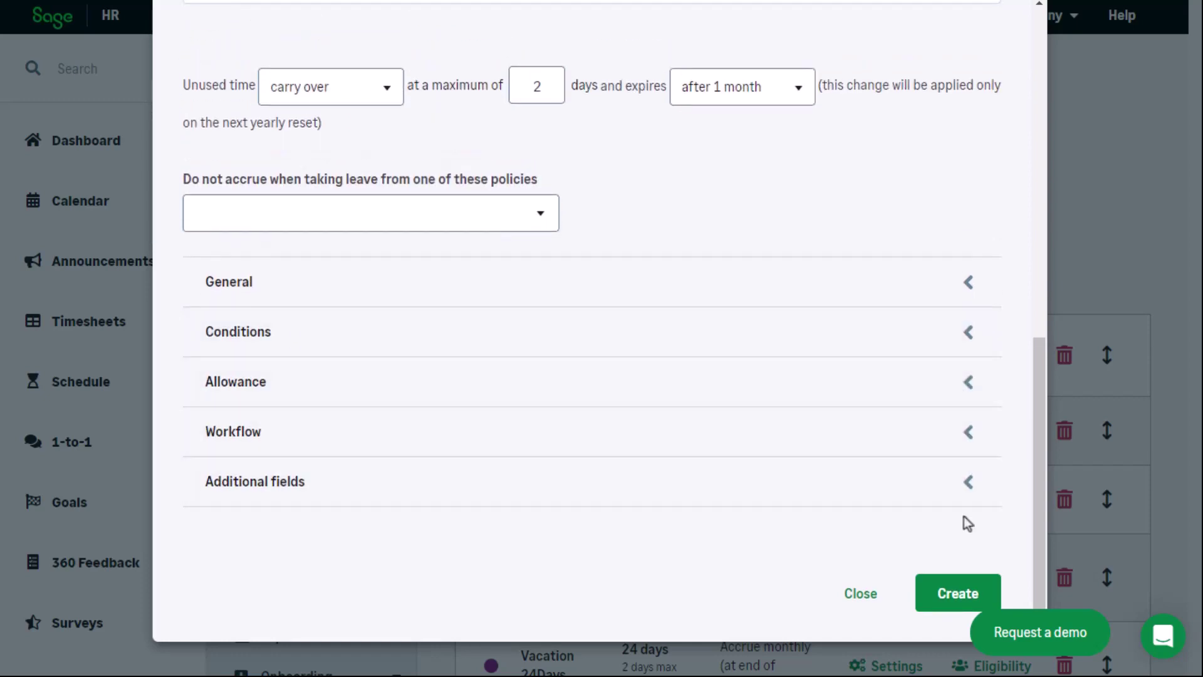
# Create the Vacation 24-Days policy and make every employee eligible for it
pyautogui.click(967, 603)
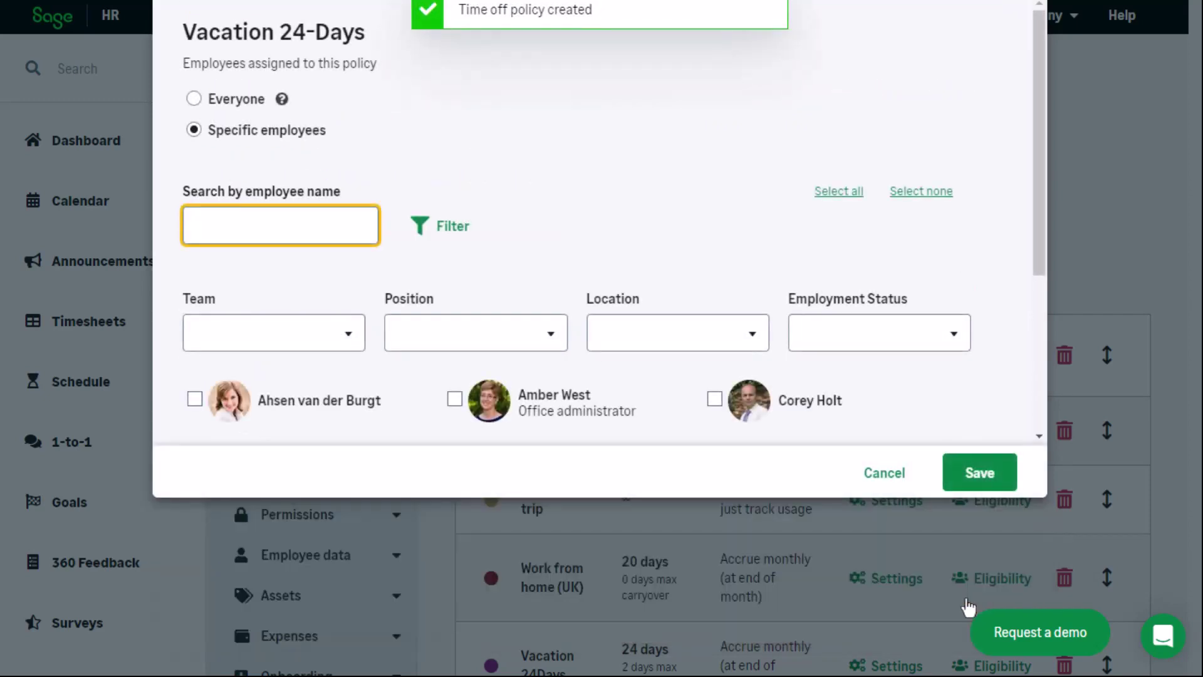
pyautogui.click(835, 197)
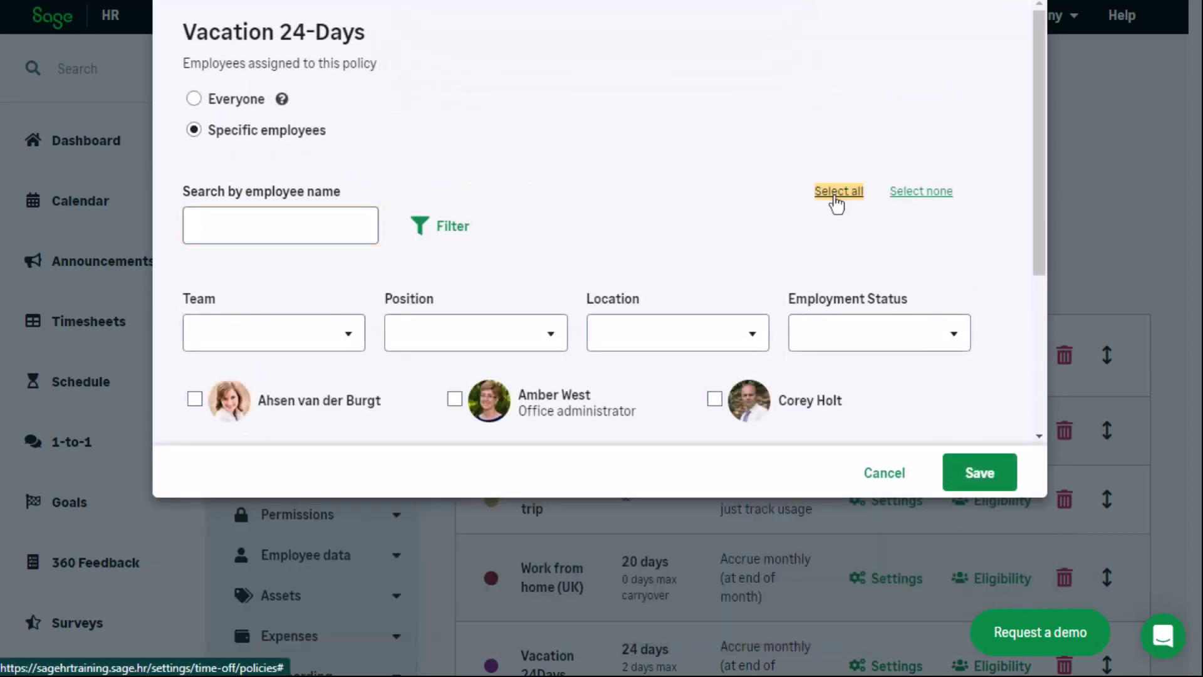
pyautogui.click(985, 483)
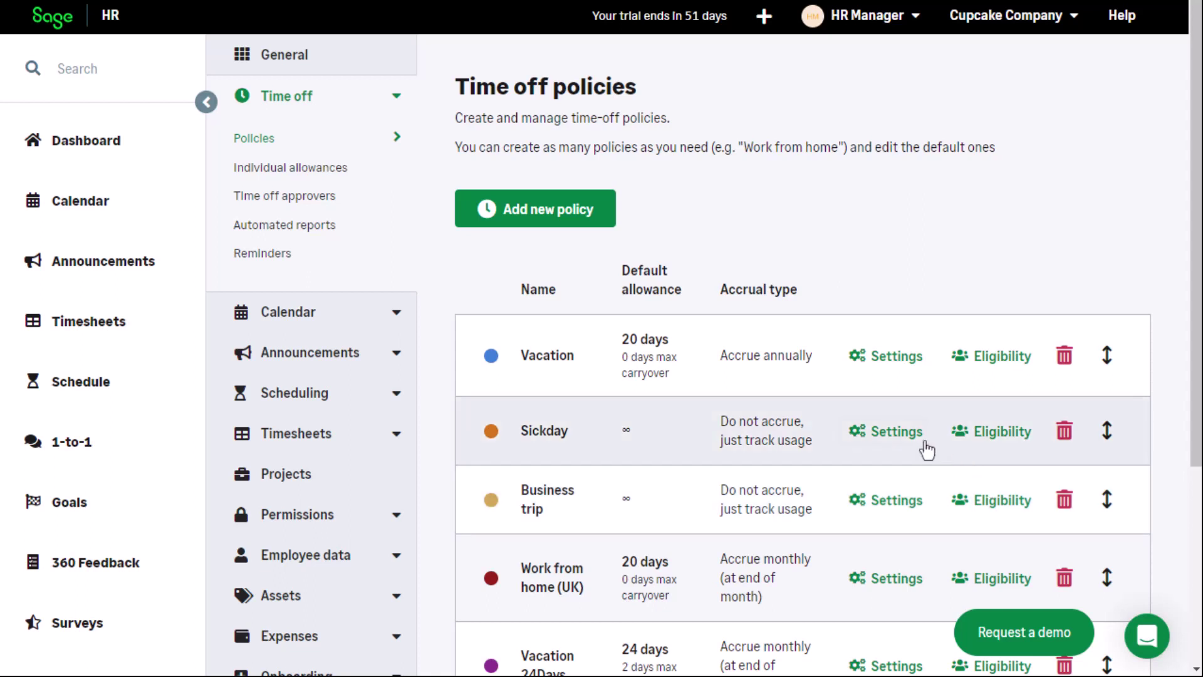
# Edit the Sickday policy to require the Details field and allow attachments, then save
pyautogui.click(905, 444)
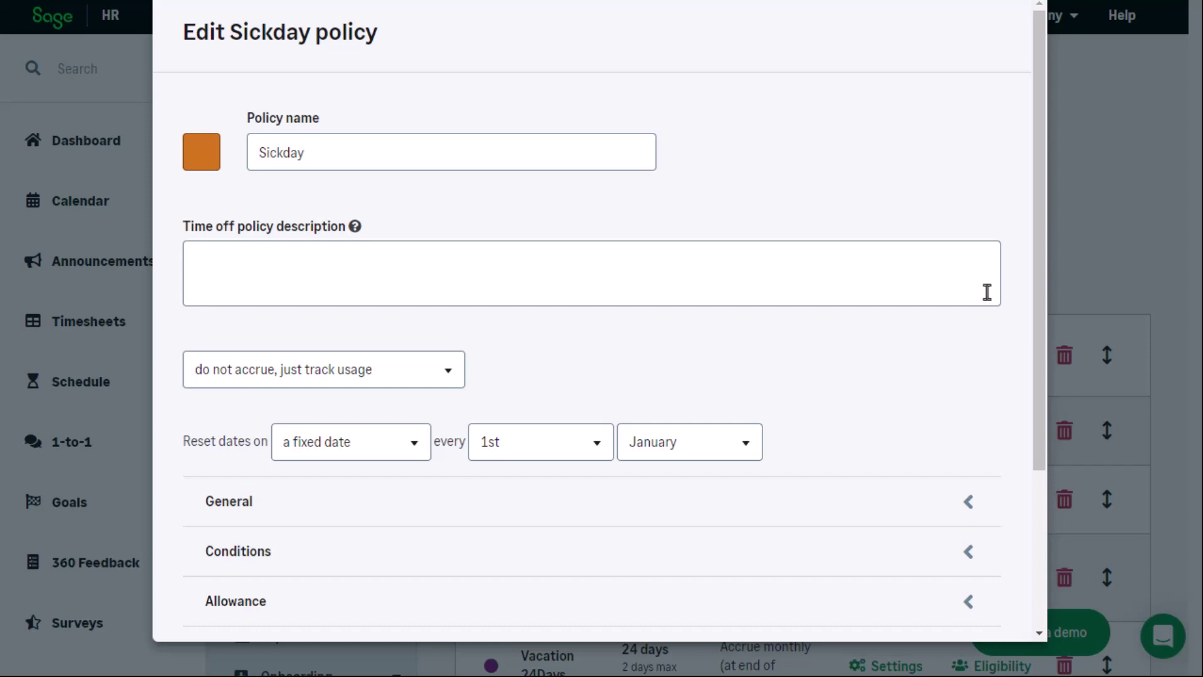
pyautogui.moveTo(1032, 249); pyautogui.dragTo(1007, 462)
pyautogui.click(975, 491)
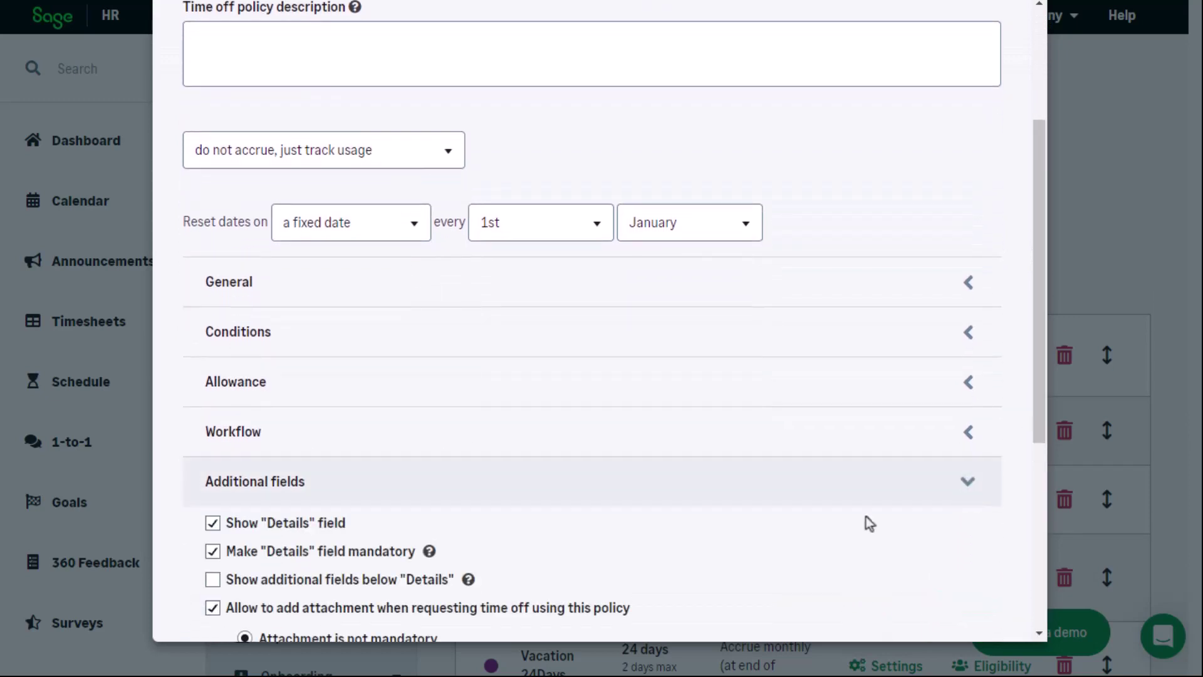
pyautogui.scroll(-3, 709, 573)
pyautogui.scroll(-1, 711, 581)
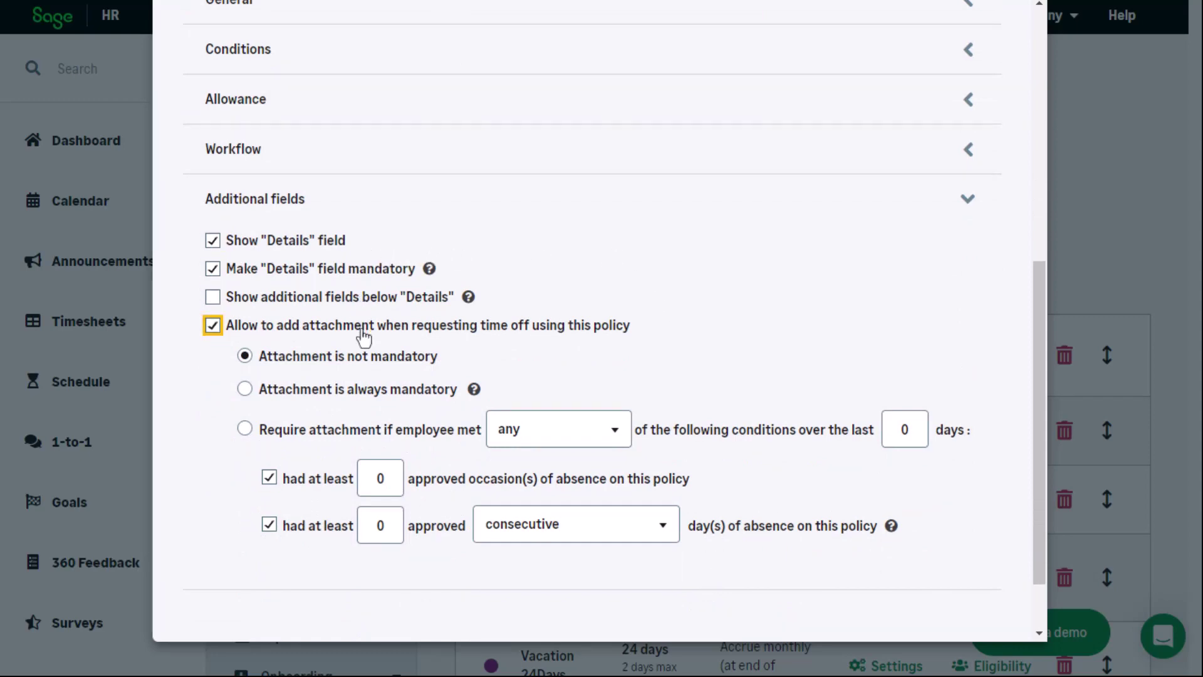
pyautogui.scroll(-1, 816, 511)
pyautogui.click(992, 599)
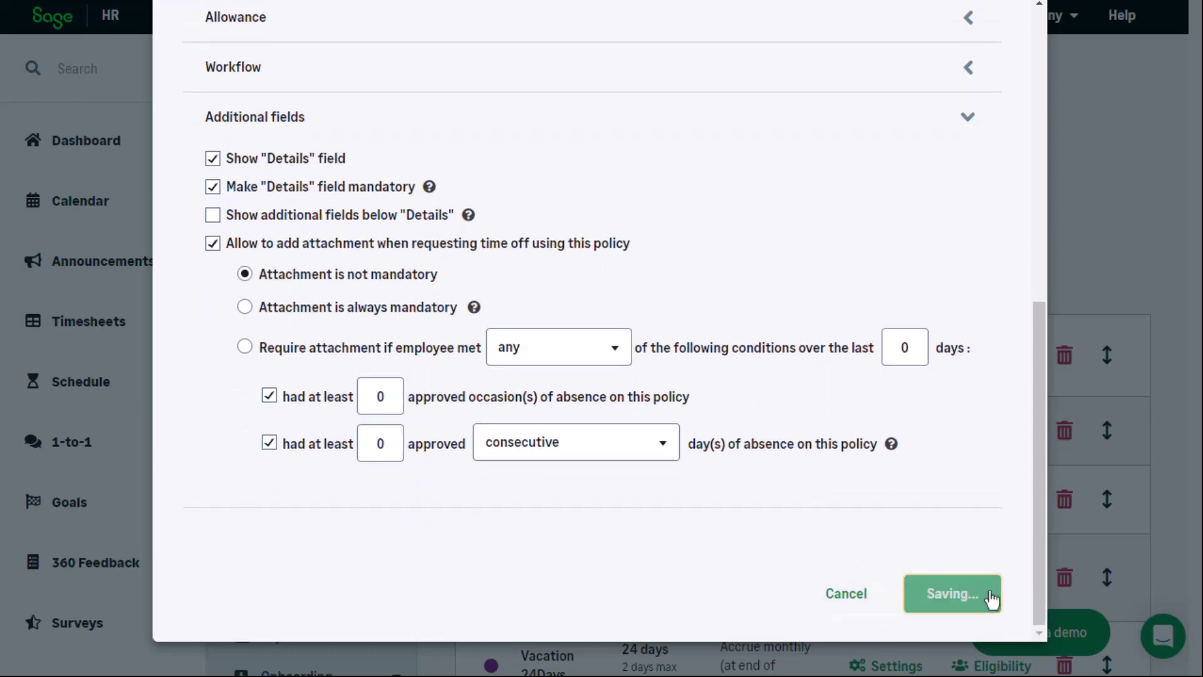